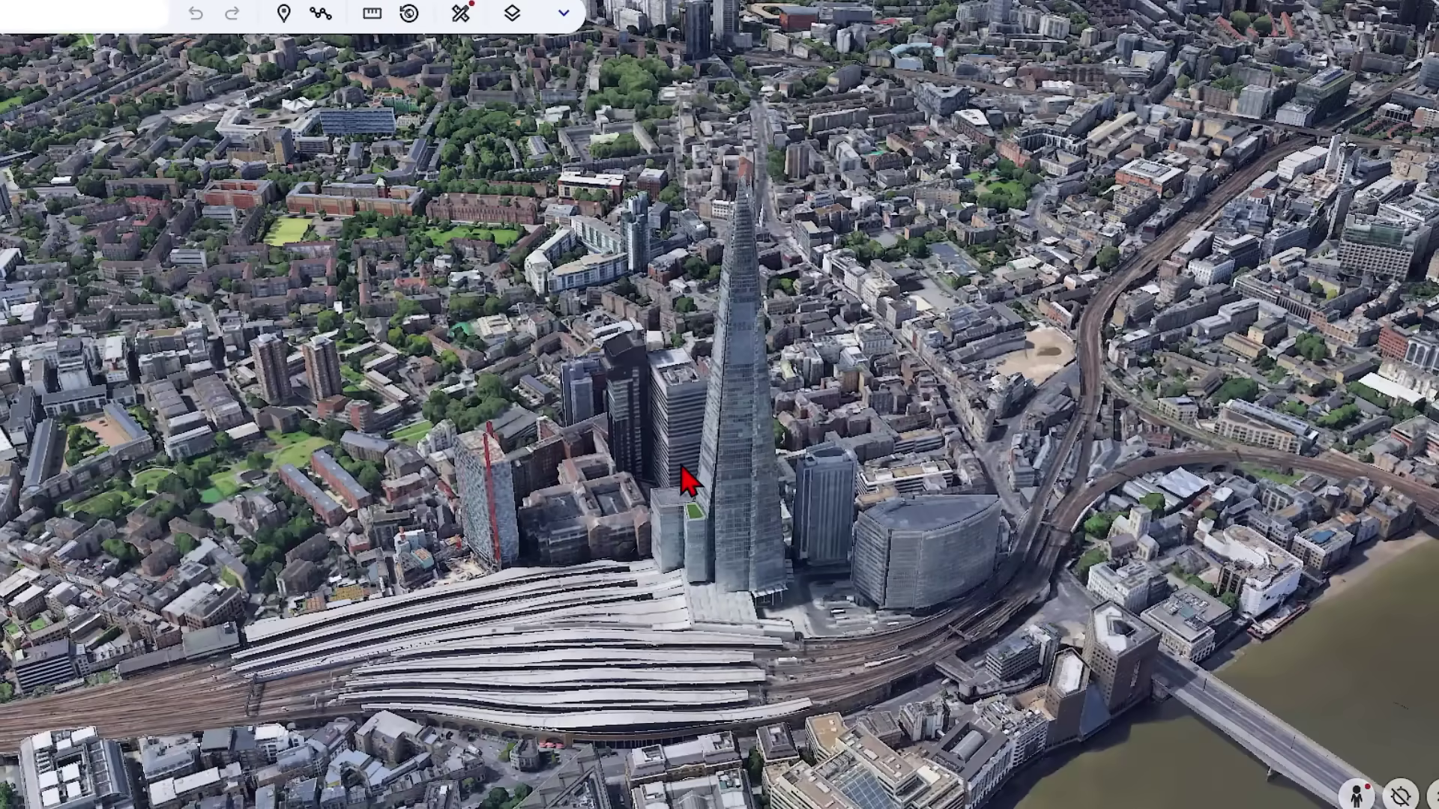
- Capture screenshots of the 3D aerial views around the Shard and the canal-side row houses
key("Print")
left_click_drag(96, 40, 1383, 796)
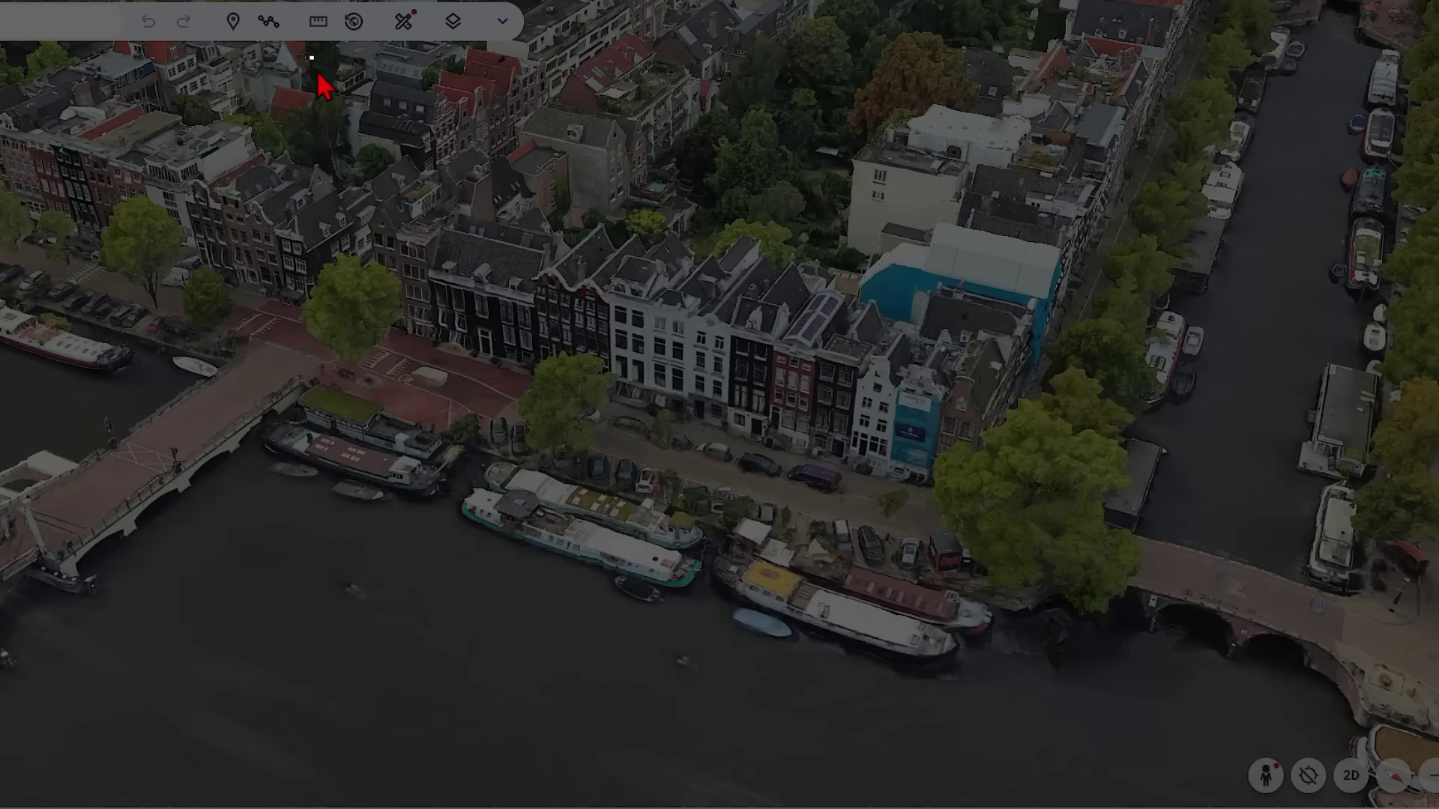
left_click_drag(310, 58, 1198, 739)
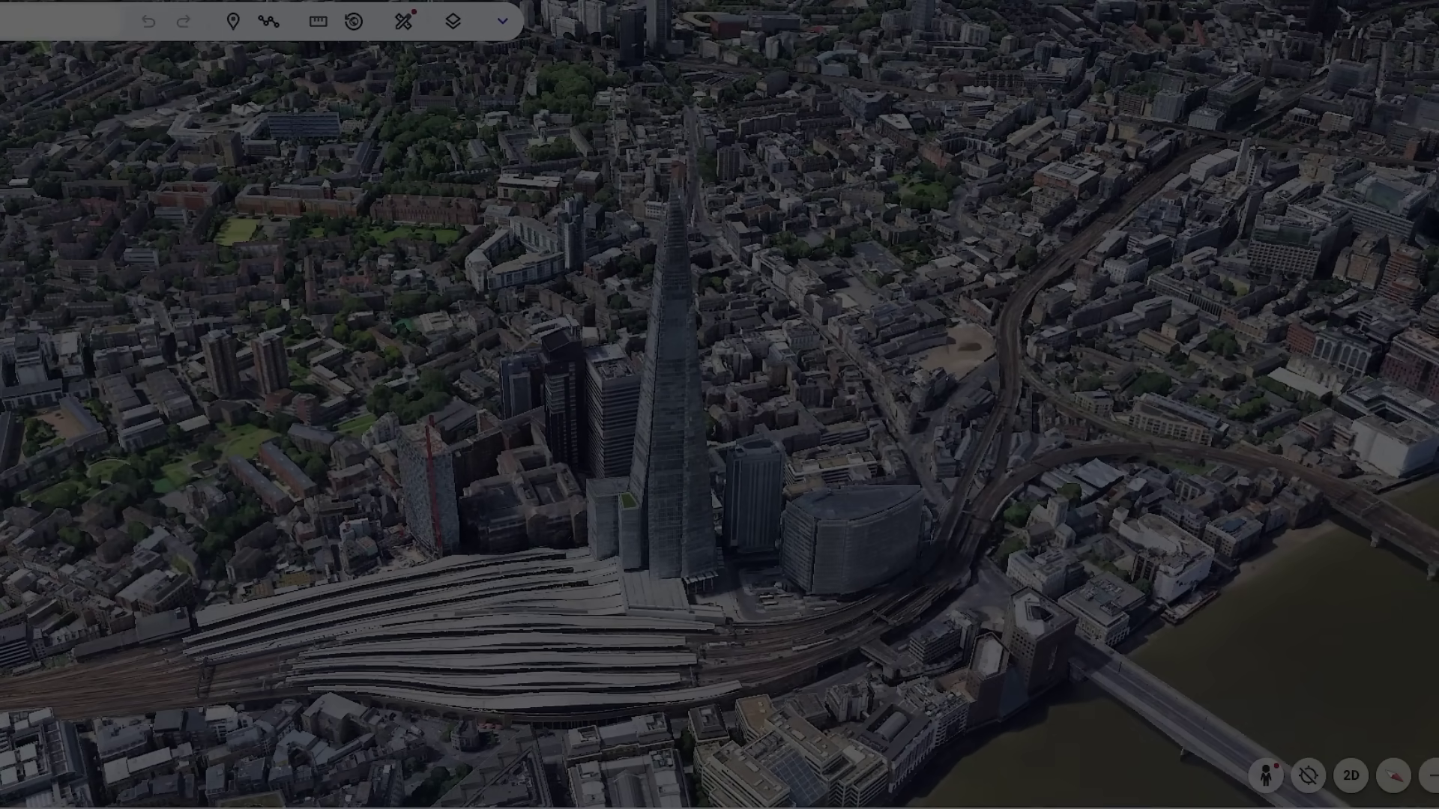
left_click_drag(51, 46, 1290, 765)
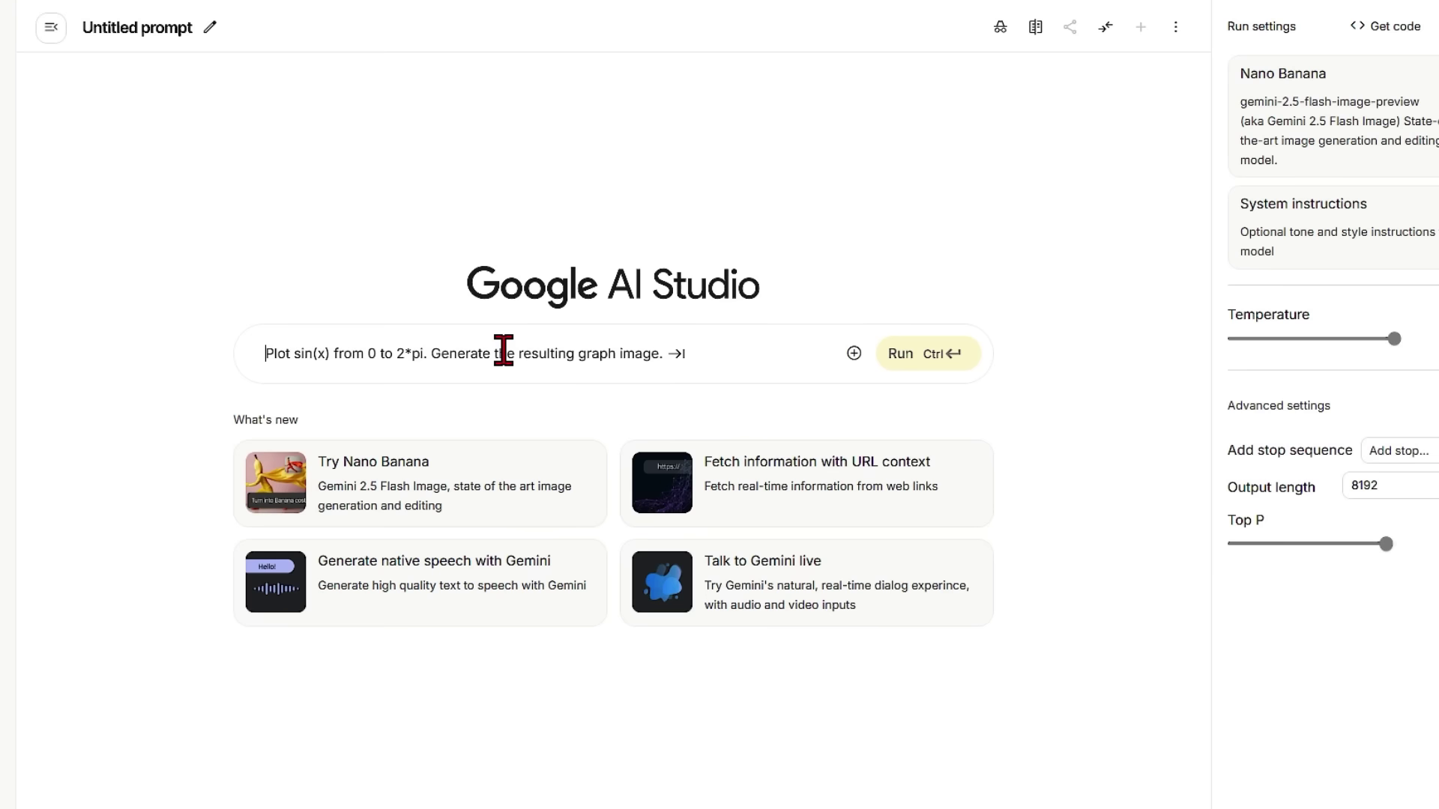
- In Google AI Studio, add the Shard screenshot, request a red outline around the Shard and a height annotation in meters, and open the generated image
key("ctrl+v")
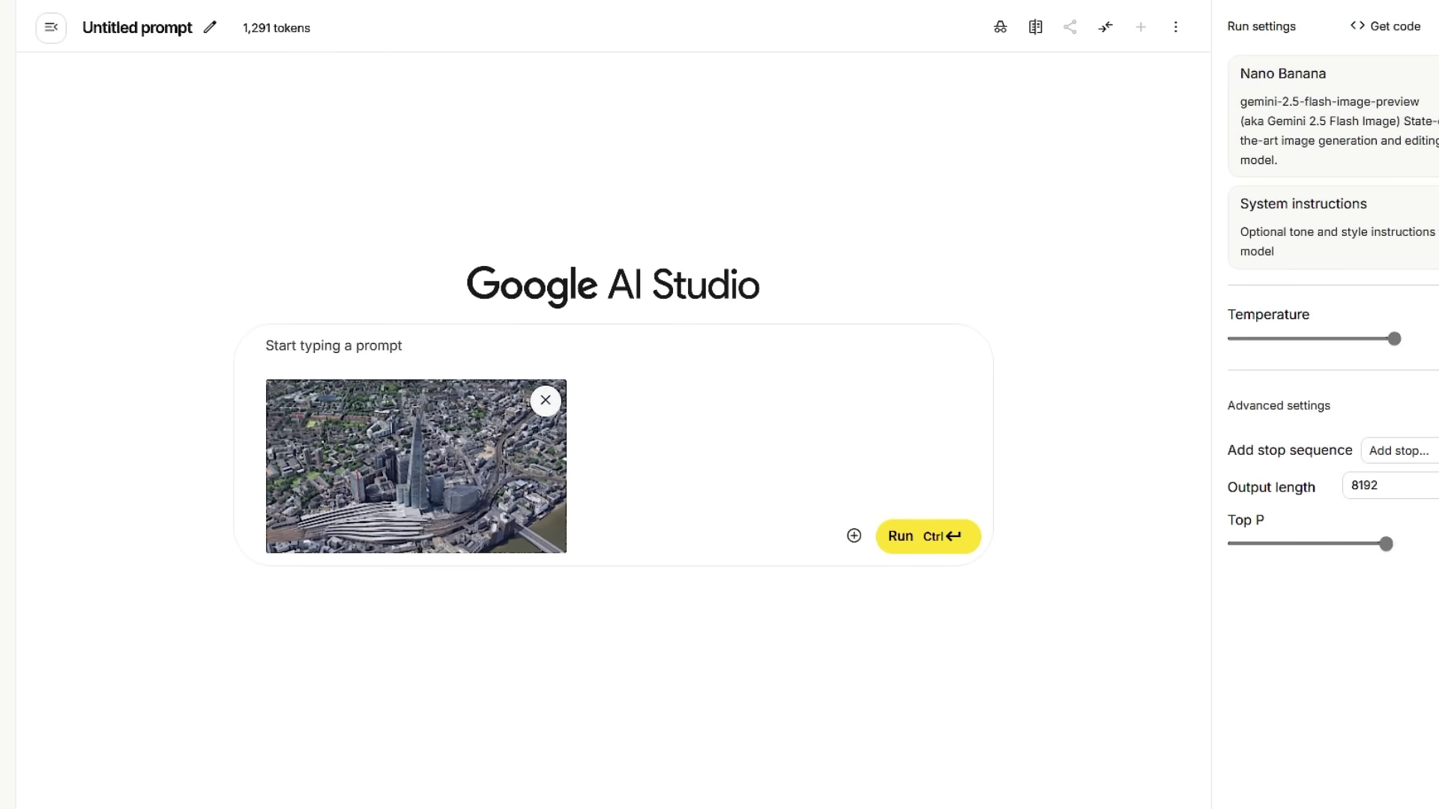
left_click(565, 337)
type("-\thighlight the Shard in a red outline and add an annotation showing the height in meters")
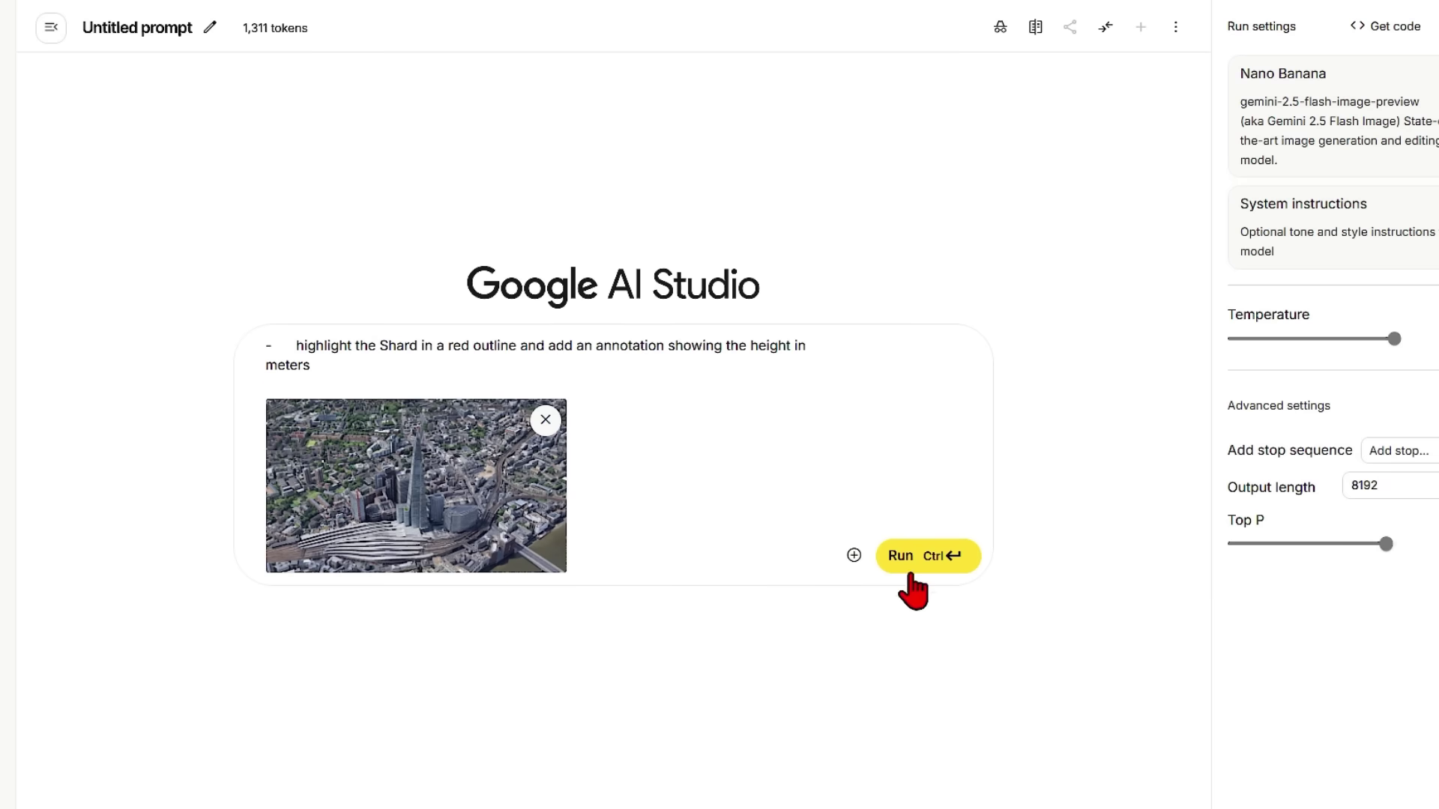
left_click(906, 562)
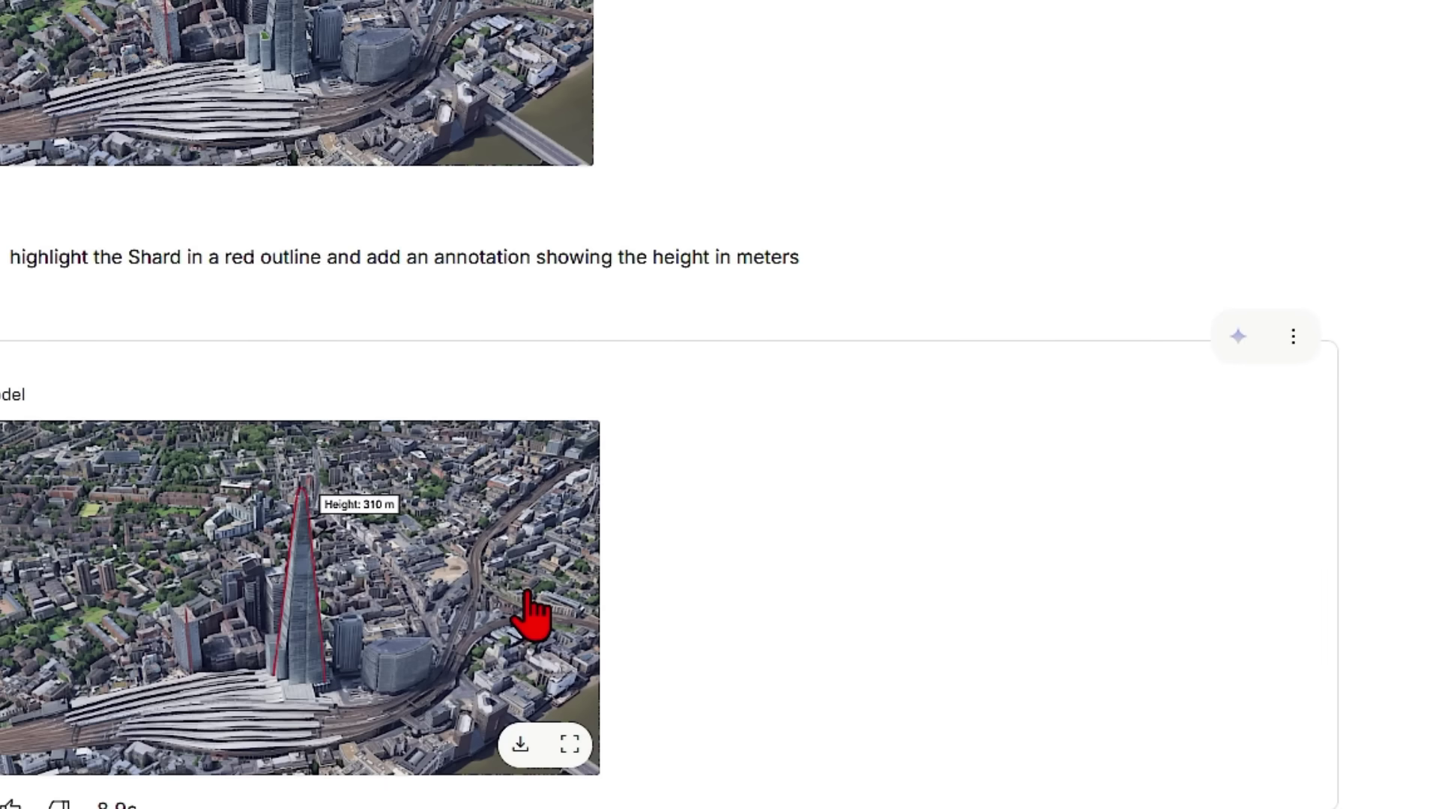
left_click(528, 588)
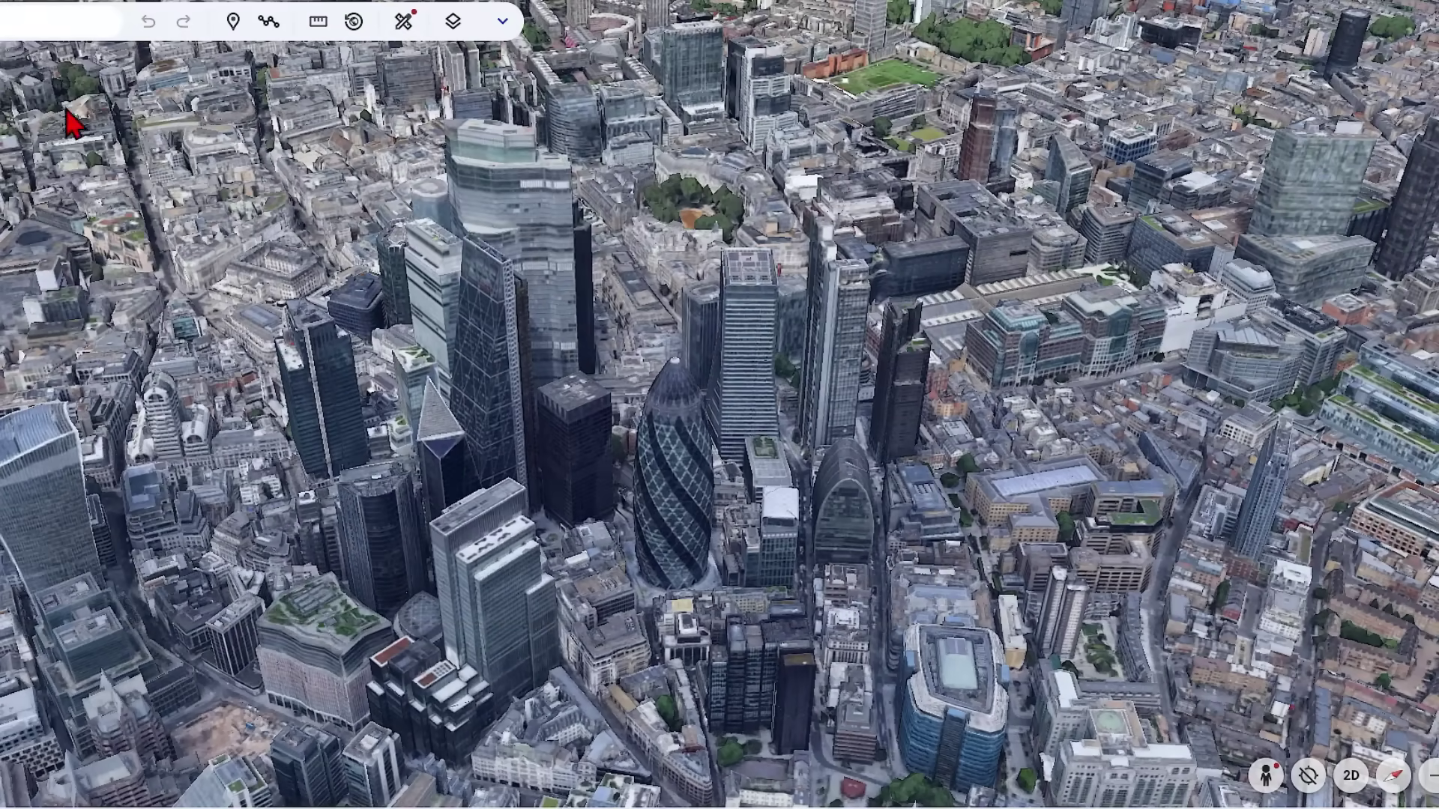
- Capture the aerial view around the Gherkin and run a prompt to highlight the Gherkin in red with an annotation label showing the building's name
key("super+shift+s")
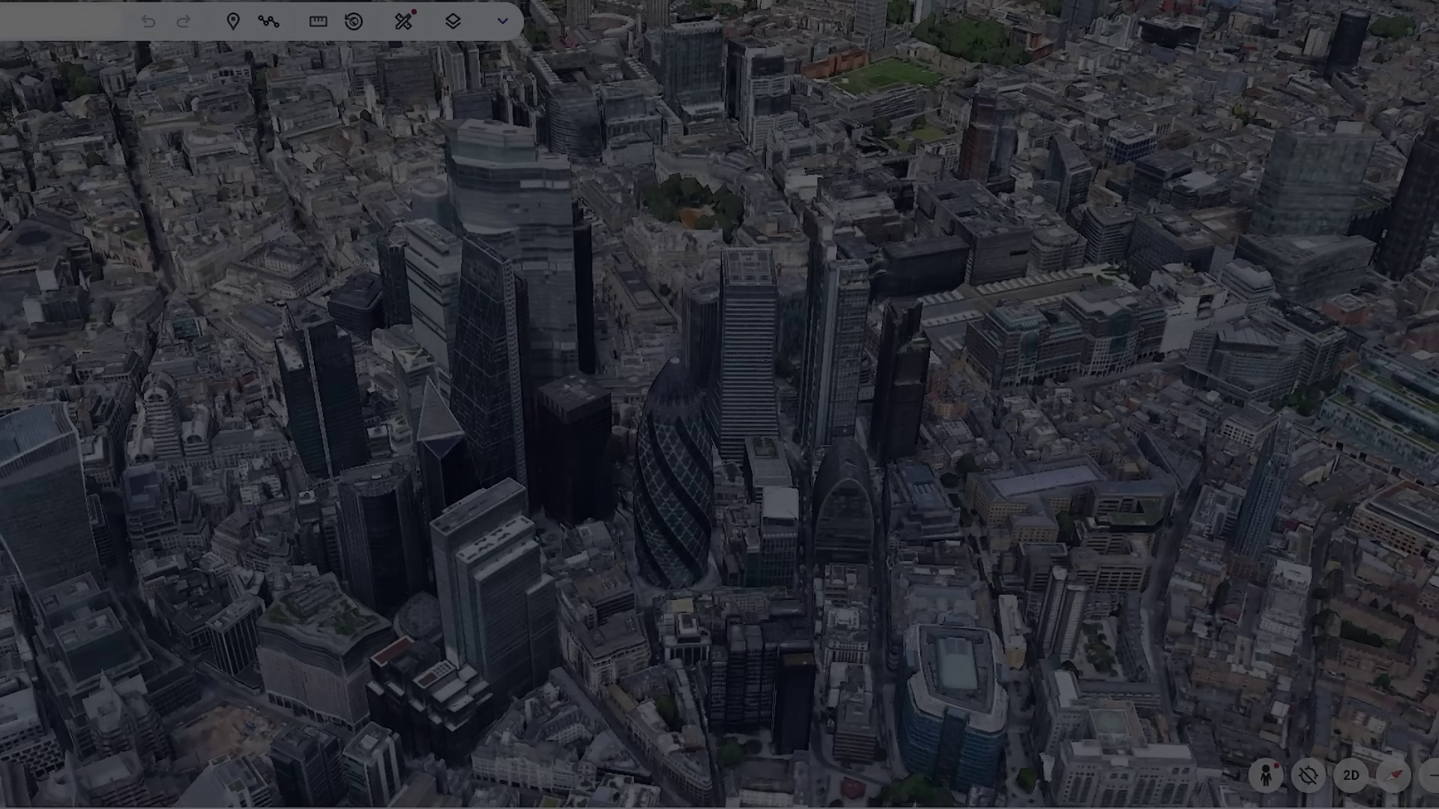
left_click_drag(1, 47, 1266, 765)
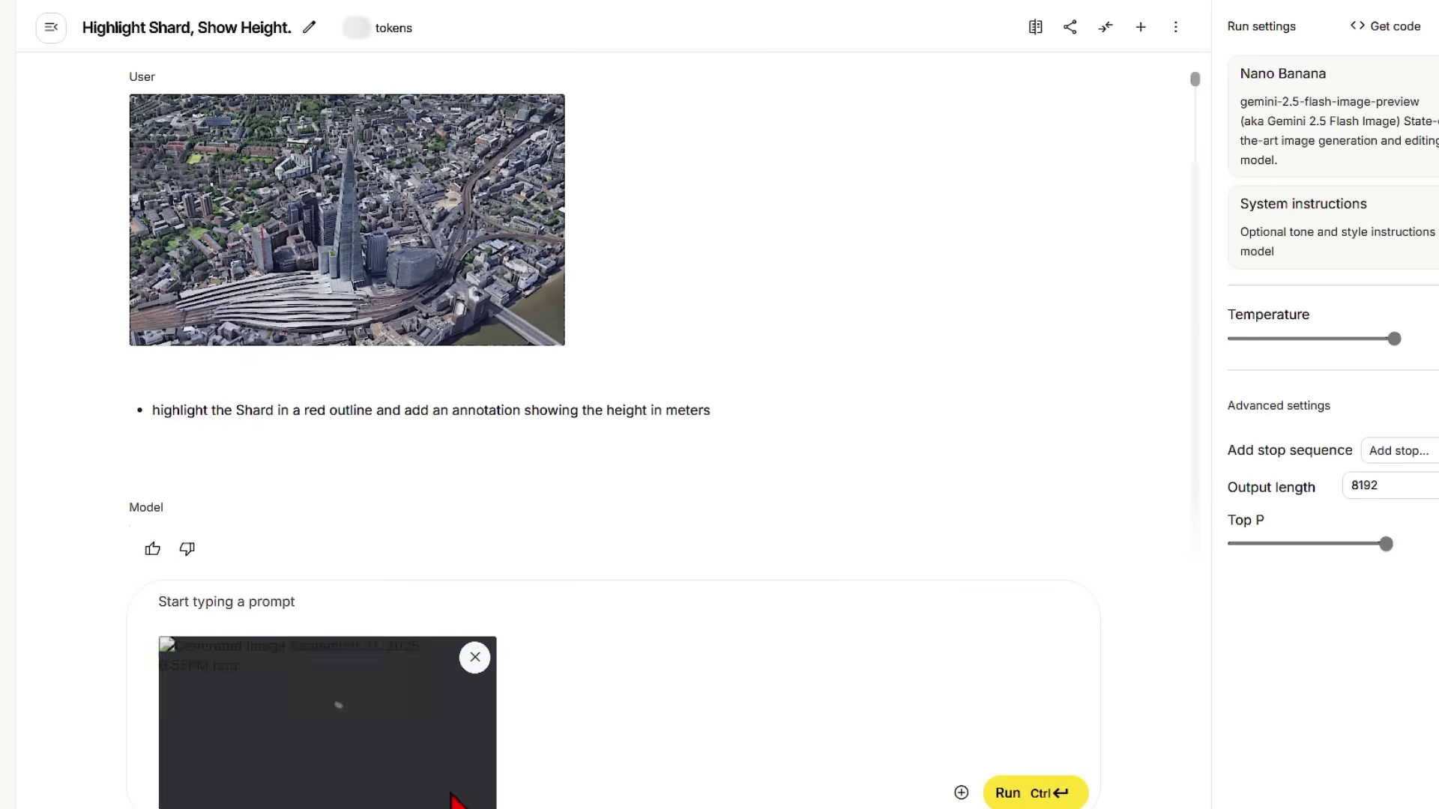
type("Highlight the Gherkin")
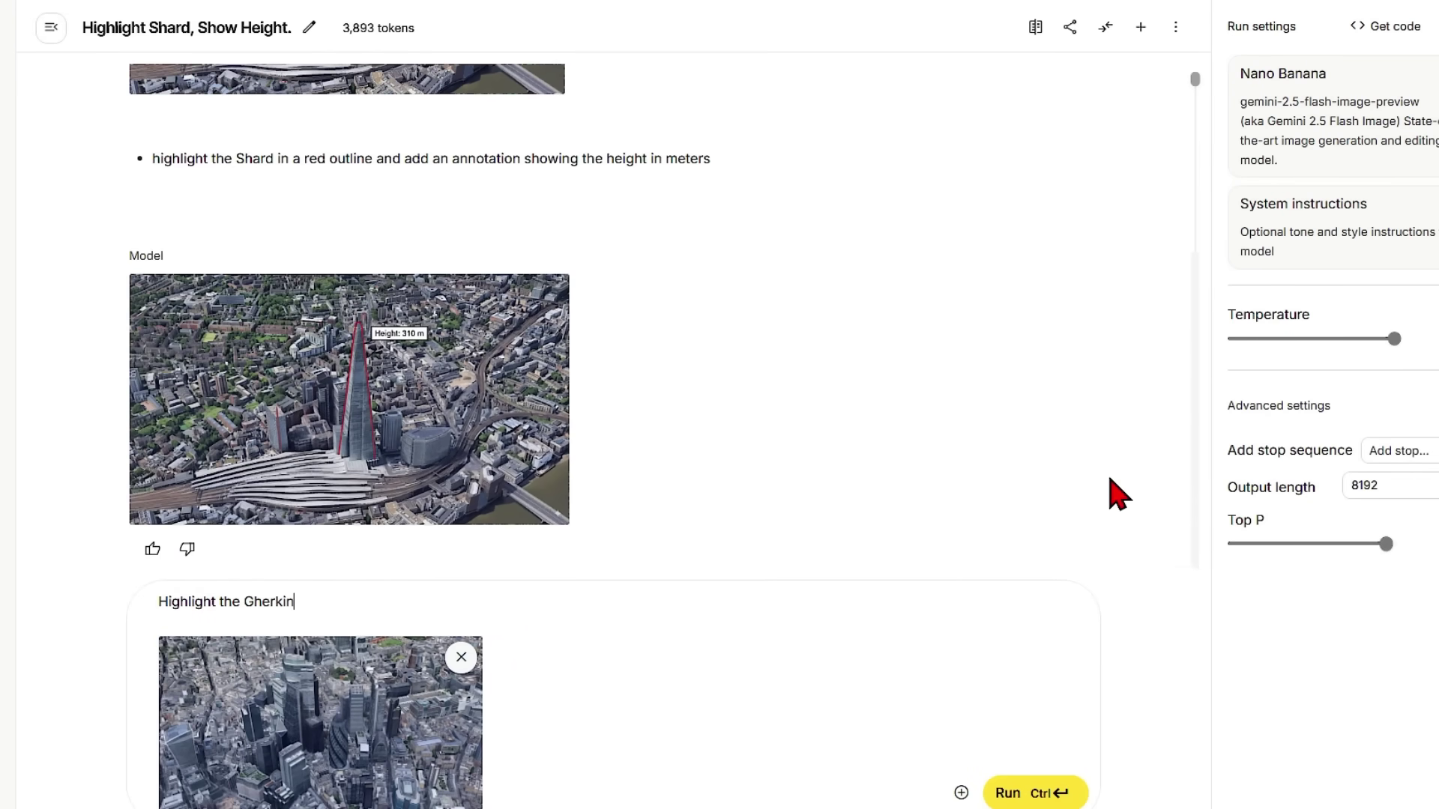
type(" in red and add an annota")
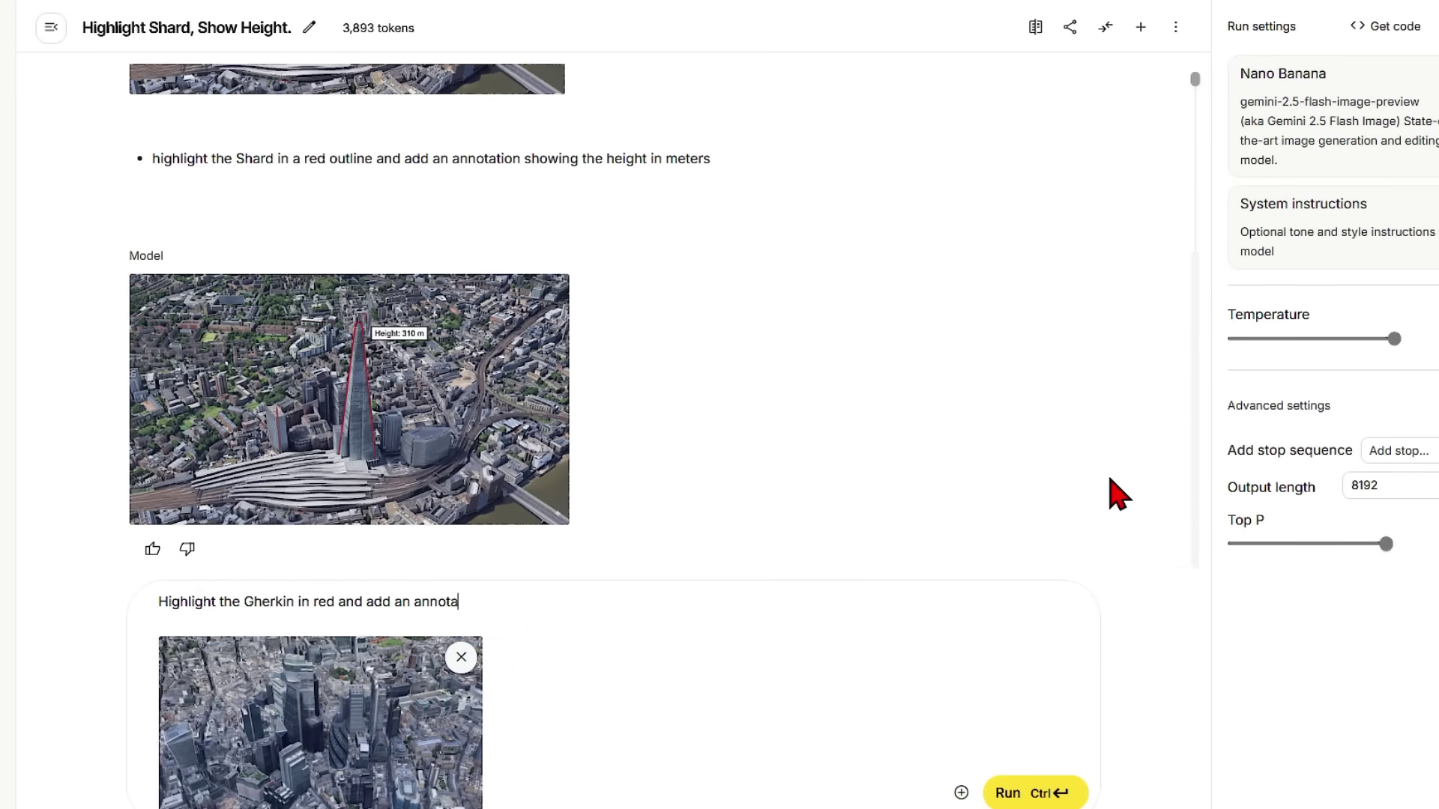
type("tion label showing name of the building a")
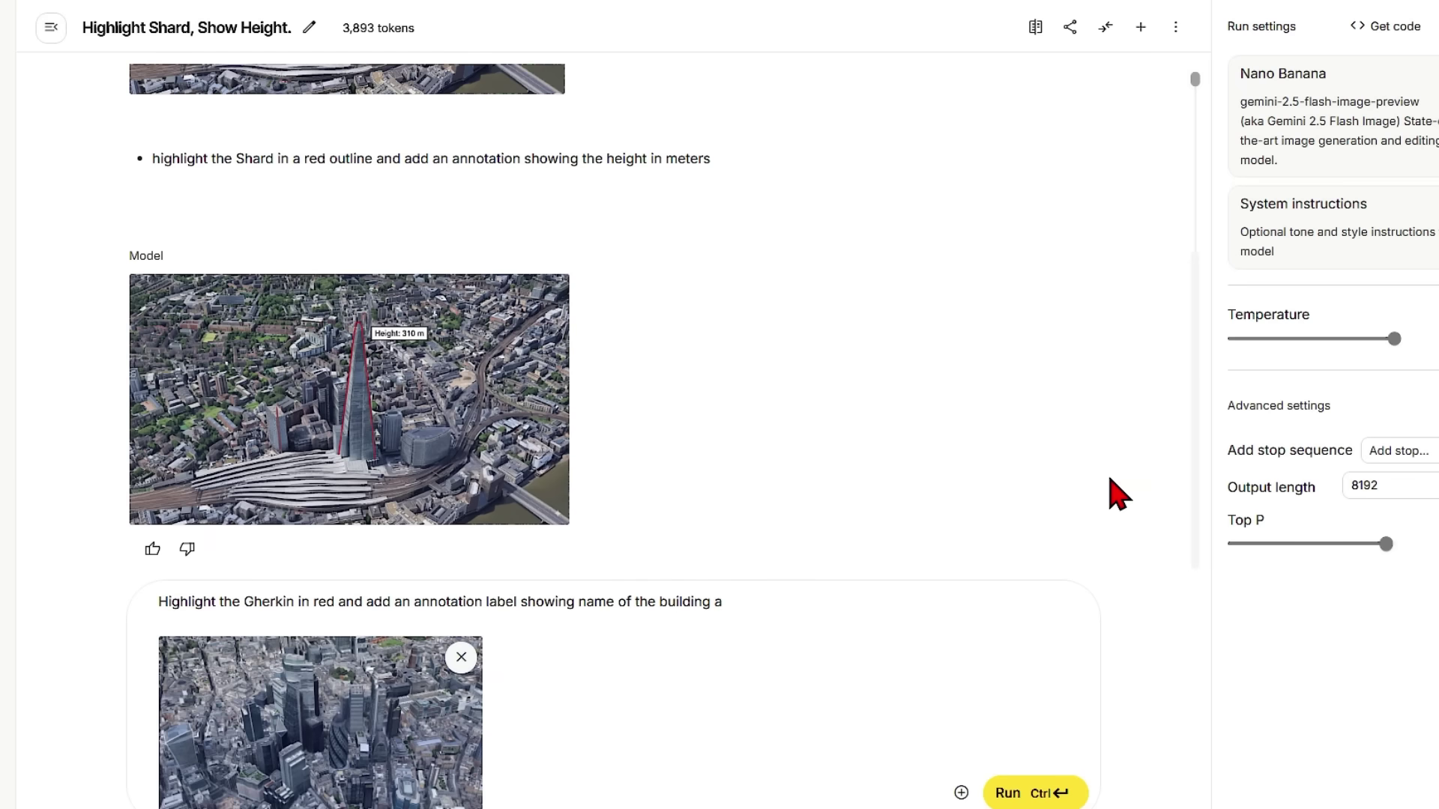
key("BackSpace")
key("ctrl+Return")
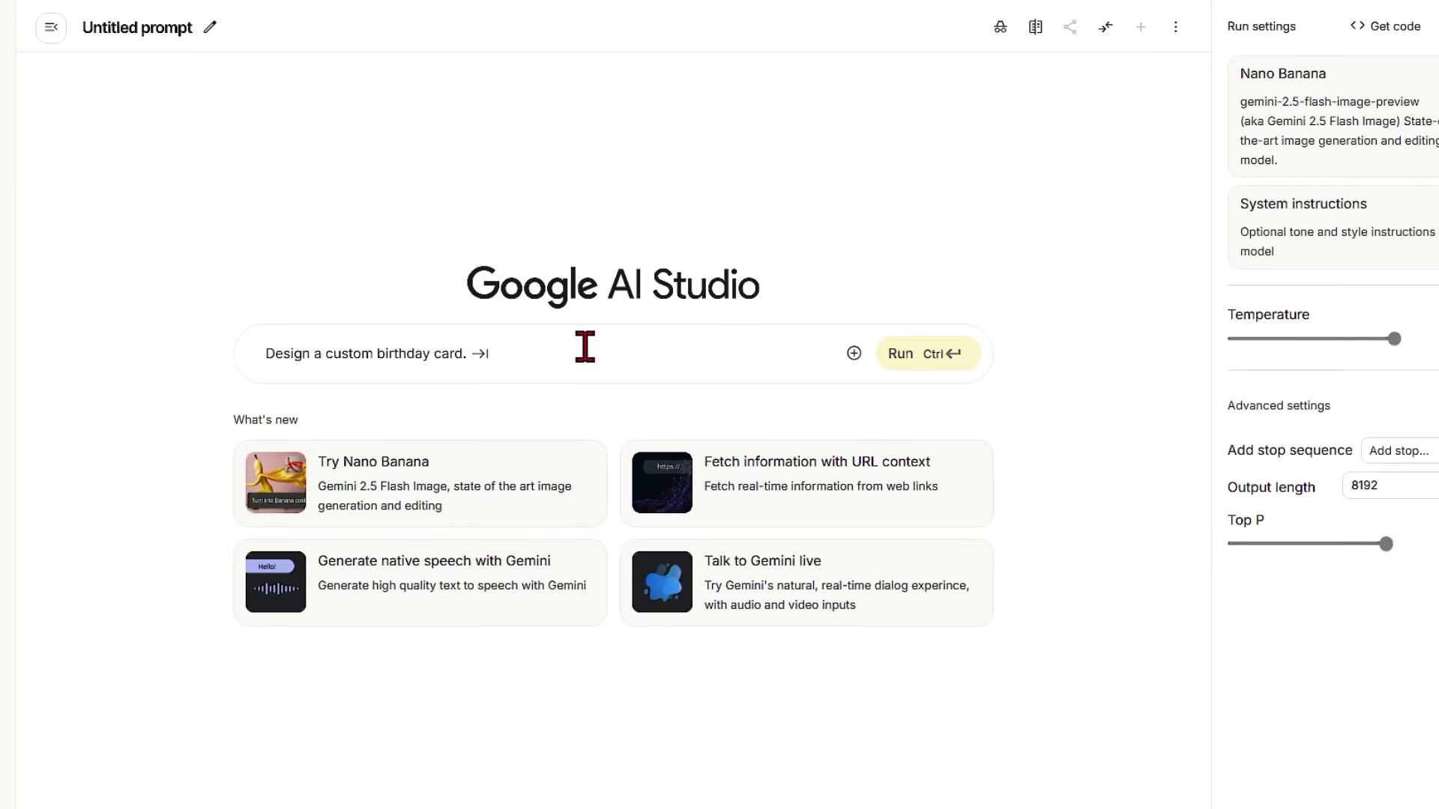
- Add the Manhattan aerial screenshot and run the prompt "Change this aerial scene into high fidelity realistic photo during sunset"
key("ctrl+v")
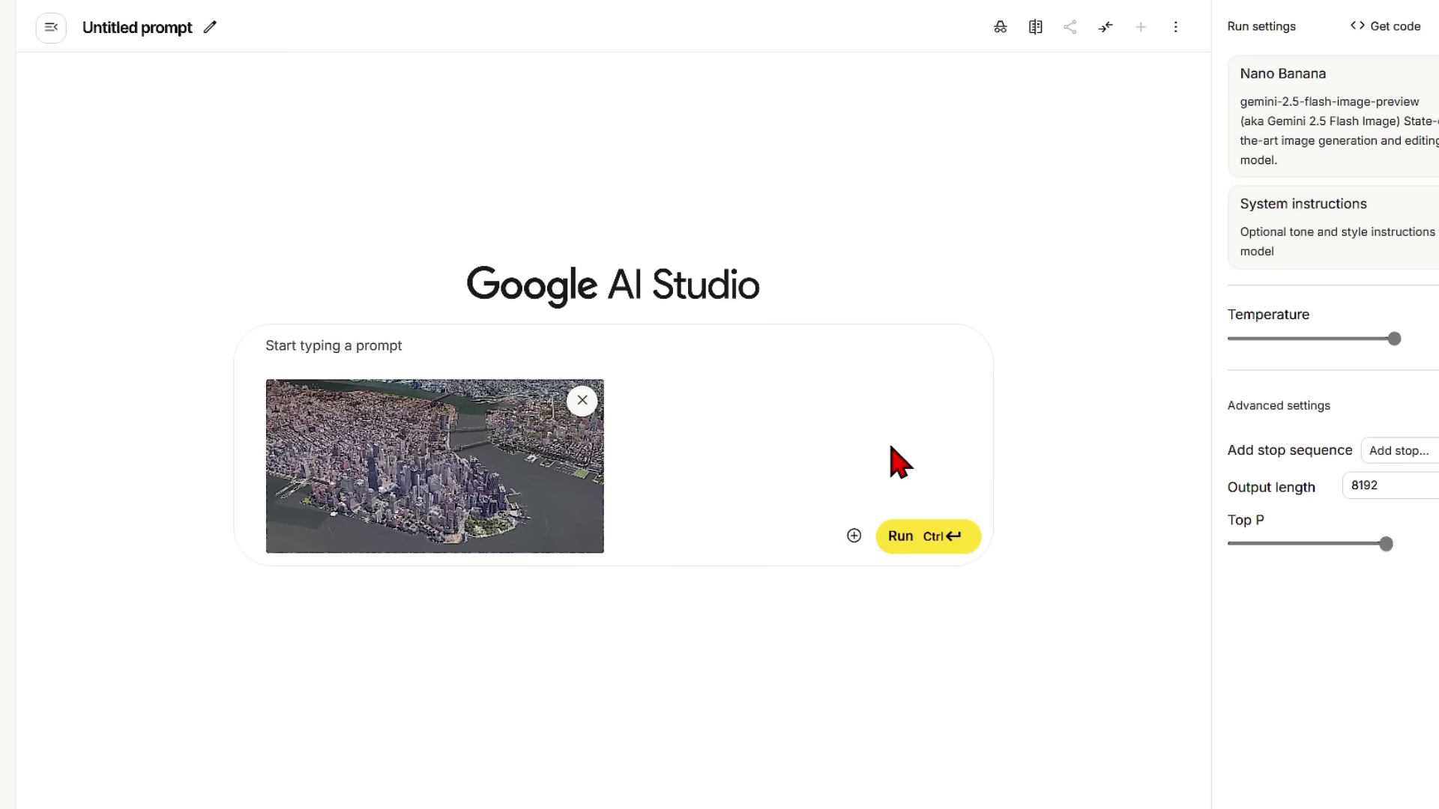
key("ctrl+v")
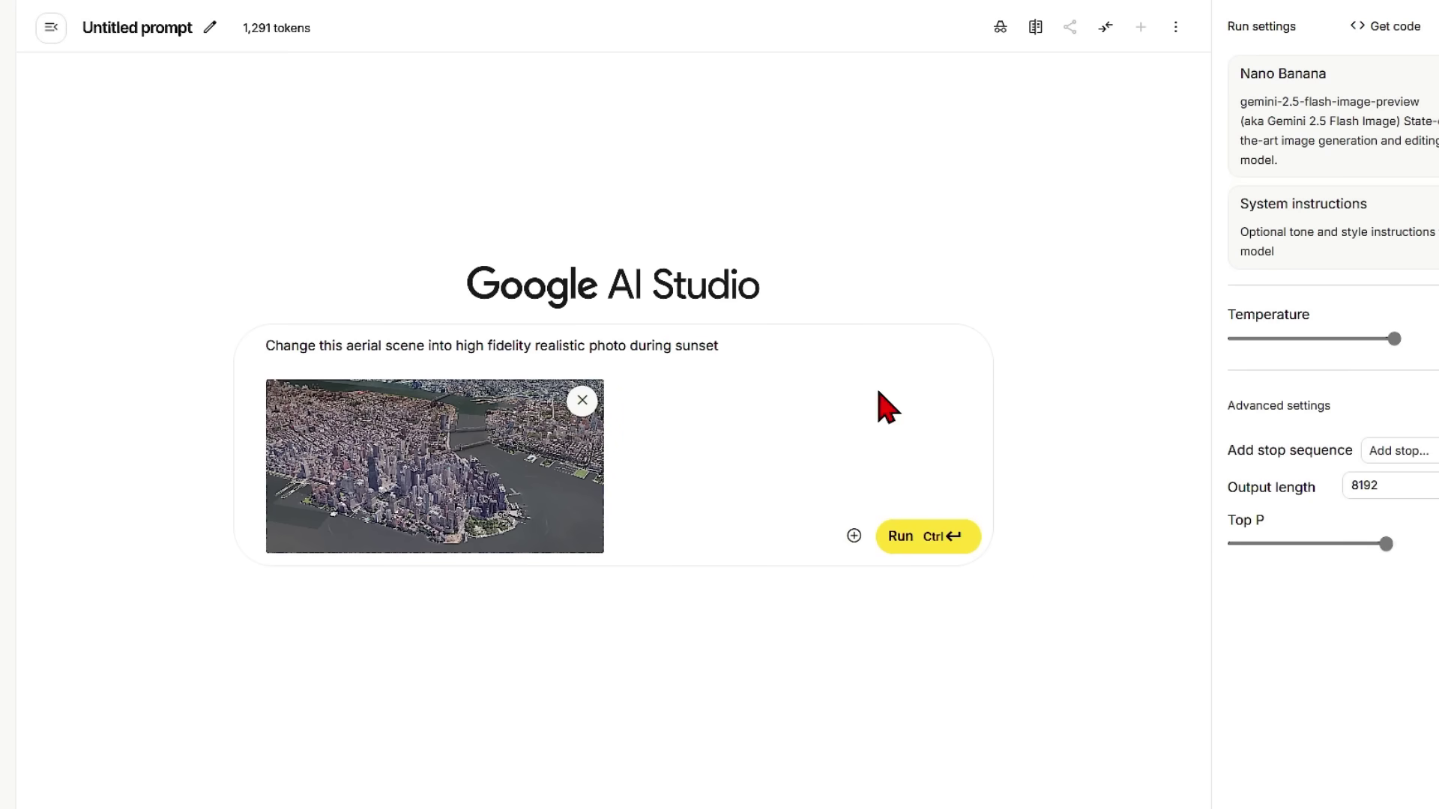
left_click(905, 538)
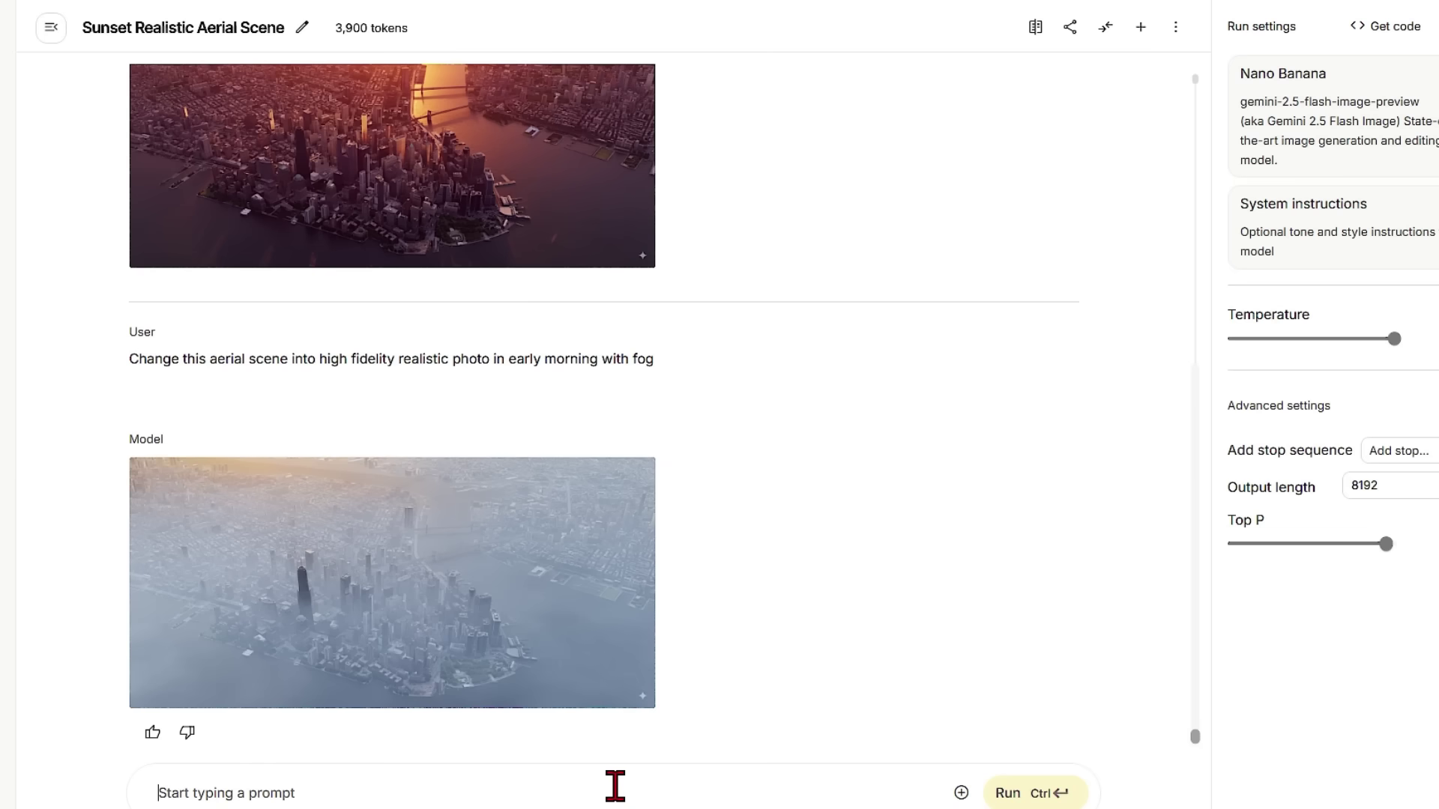
- Run the prompt "Change this aerial scene into high fidelity realistic photo to midday winter in the snow" and open the generated image
left_click(610, 781)
type("Change this aerial scene into high fidelity realistic photo to midday winter in the snow")
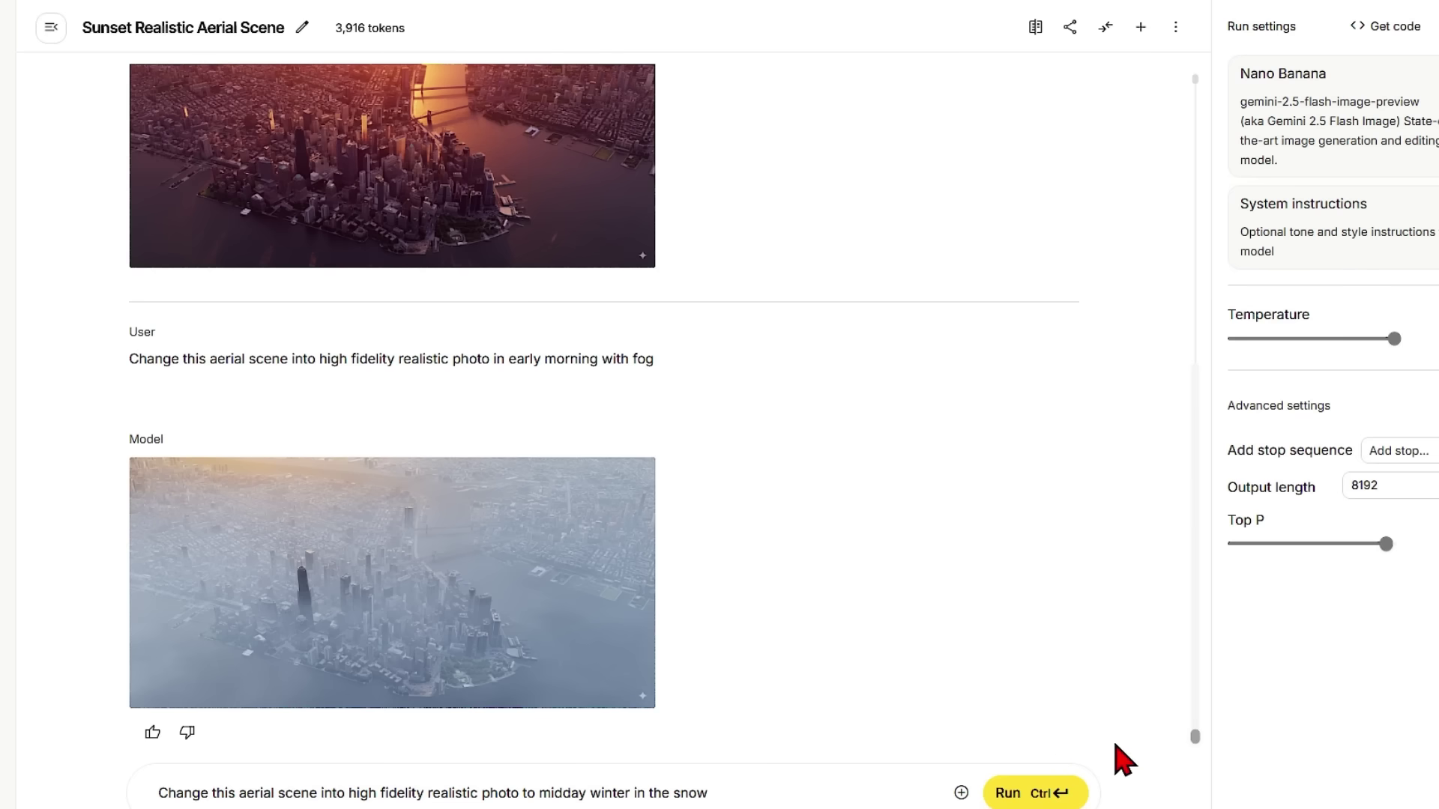
left_click(1004, 796)
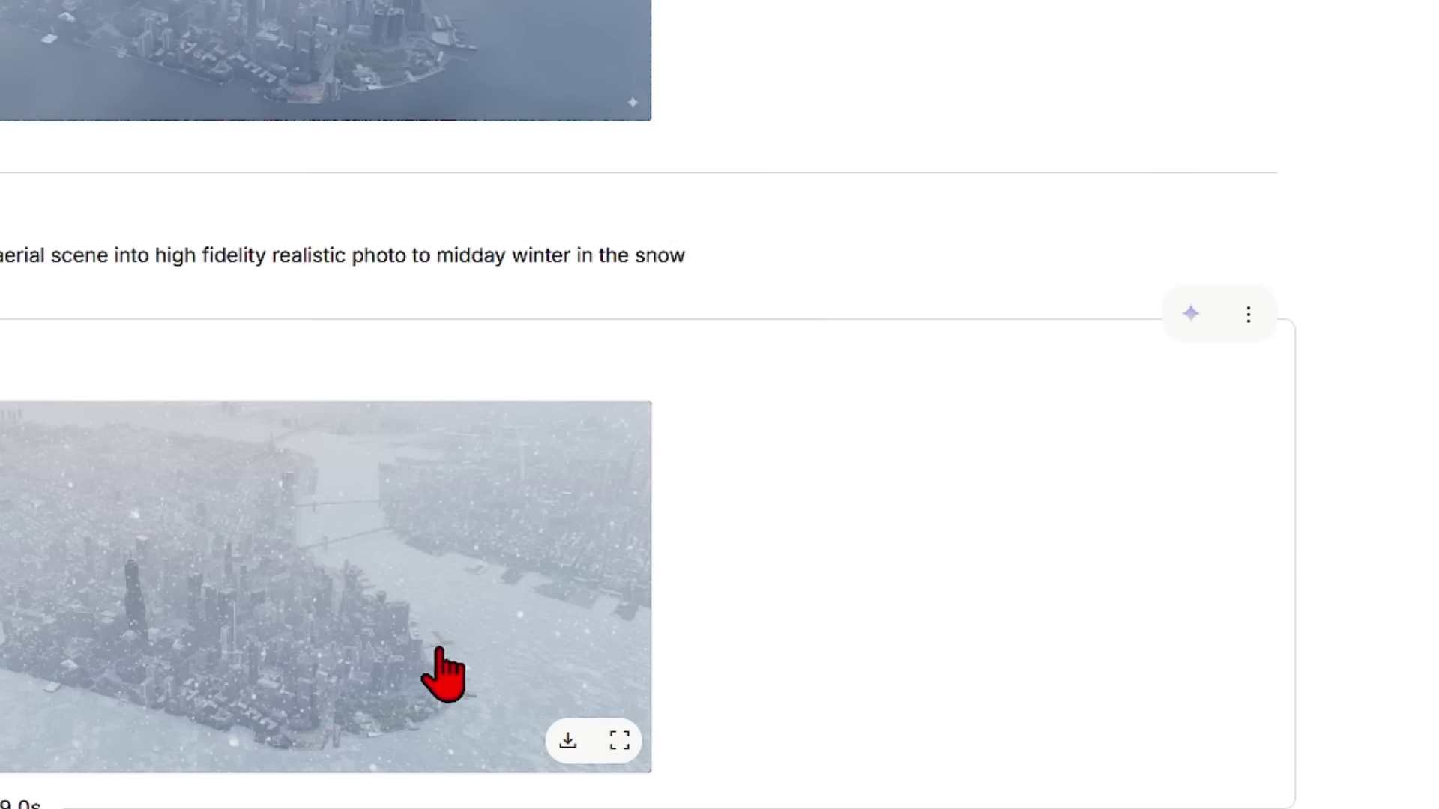
left_click(498, 641)
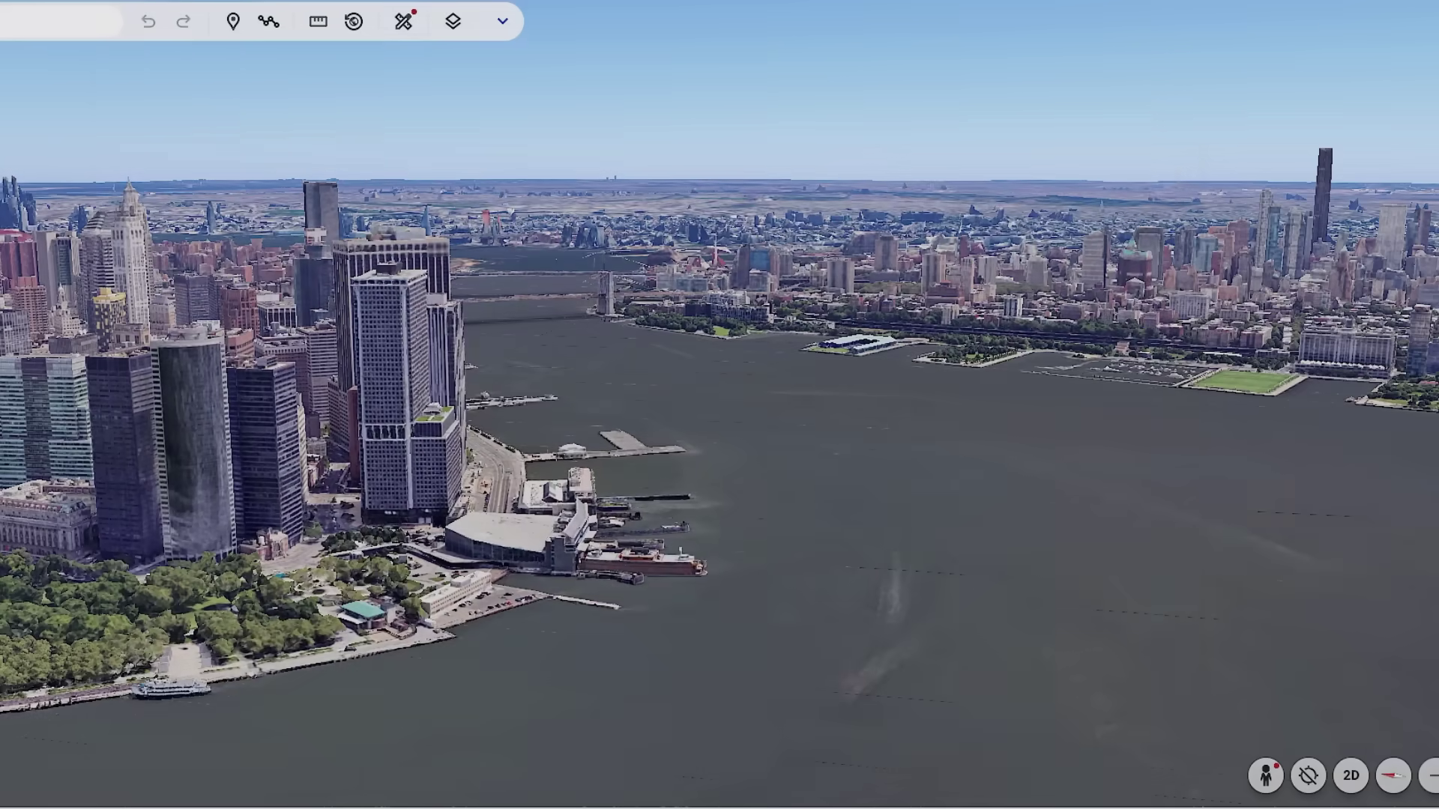
- Capture the low-angle view of Manhattan's southern waterfront and run the midday winter snow prompt on it in Google AI Studio, opening the generated image
key("super+shift+s")
left_click_drag(2, 51, 1359, 746)
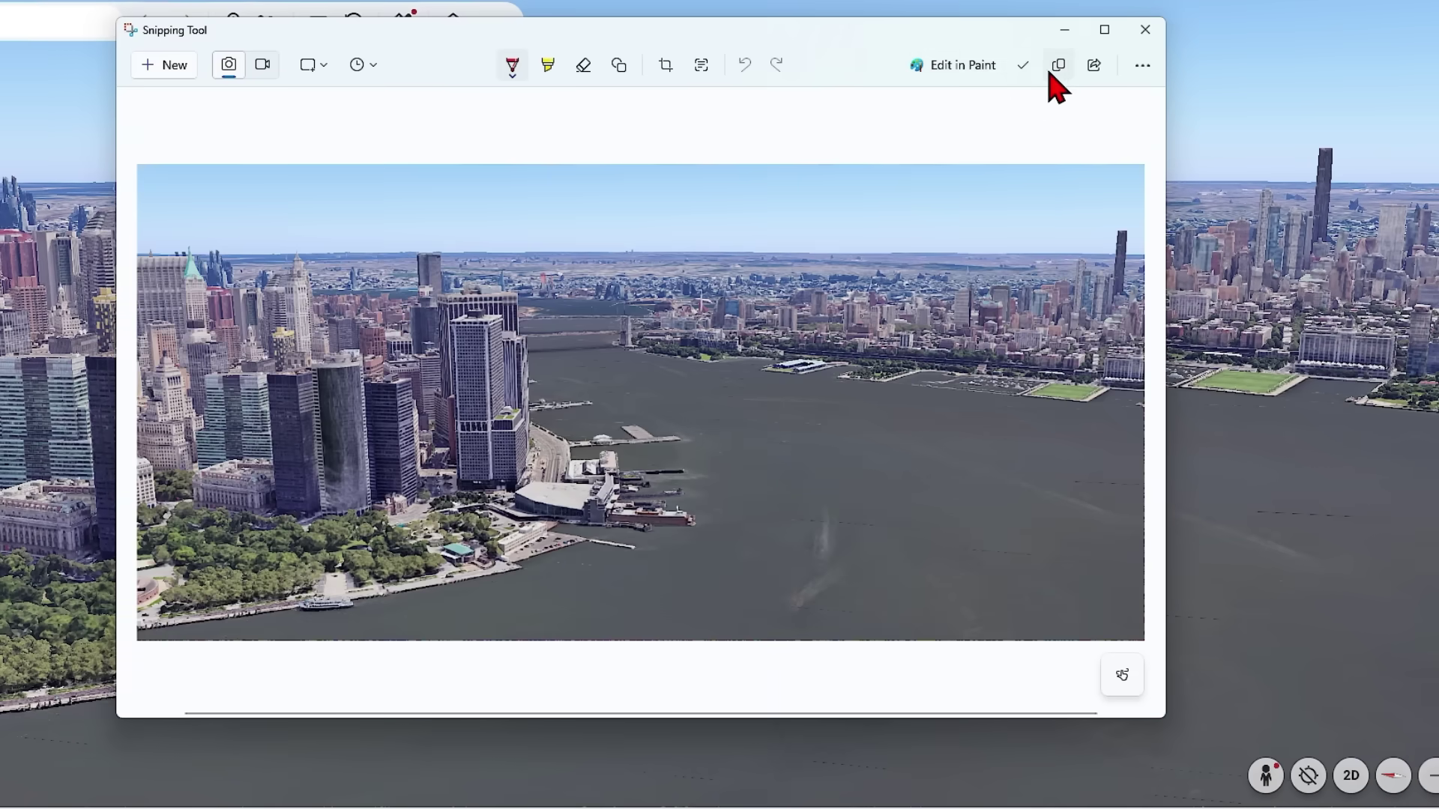
left_click(1052, 70)
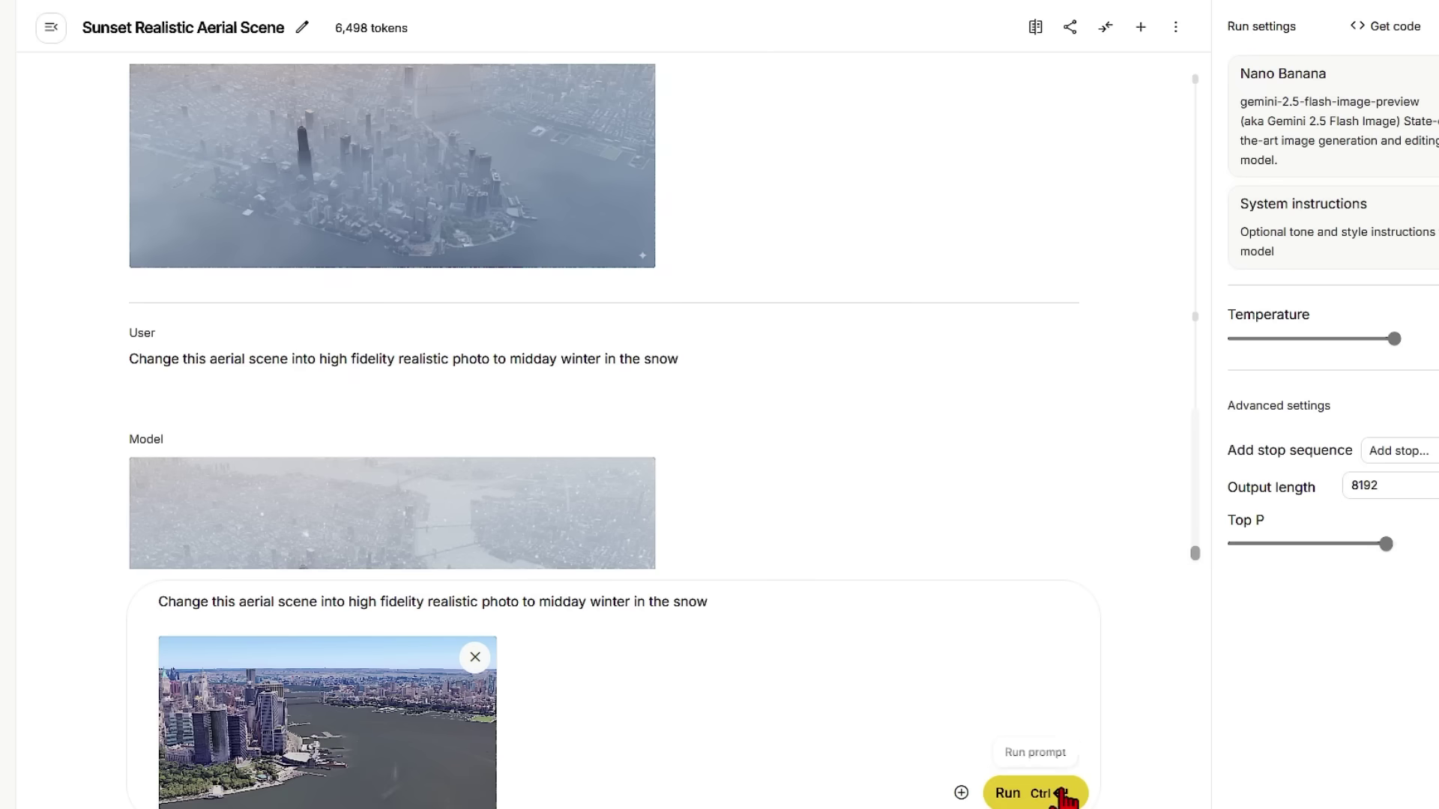
left_click(1064, 792)
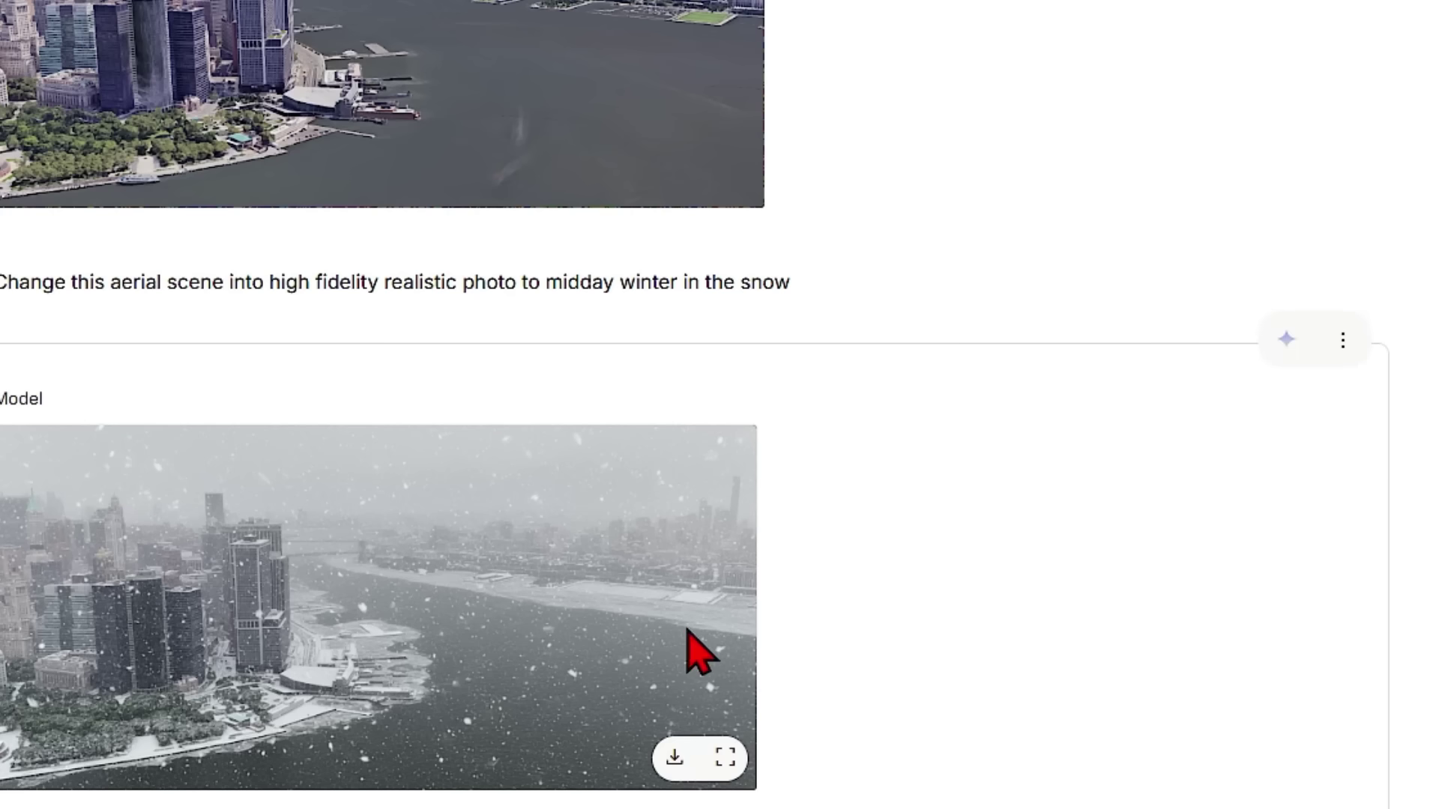
left_click(608, 616)
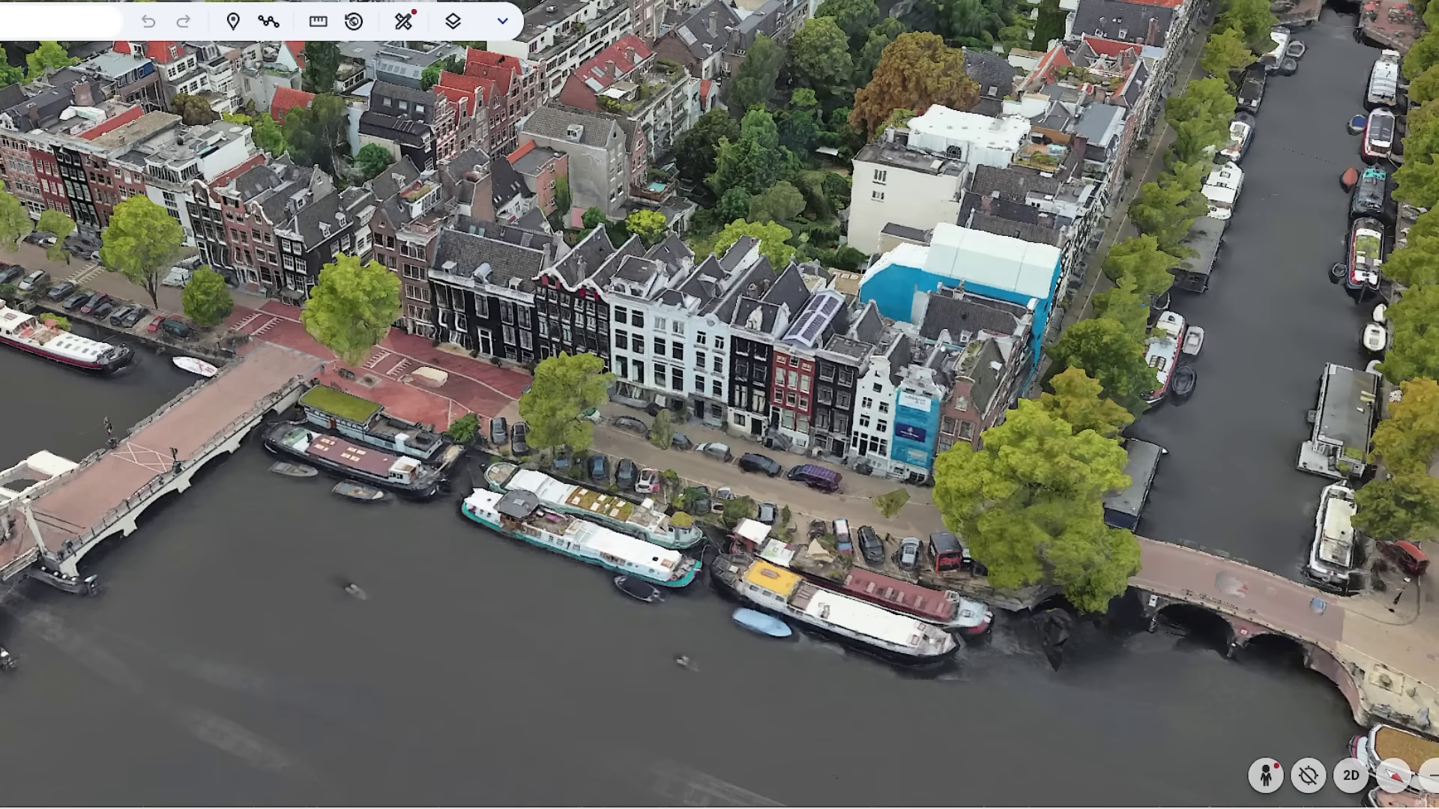
- Capture the canal-side row houses in the 3D map and copy the snip for reuse
key("super+shift+s")
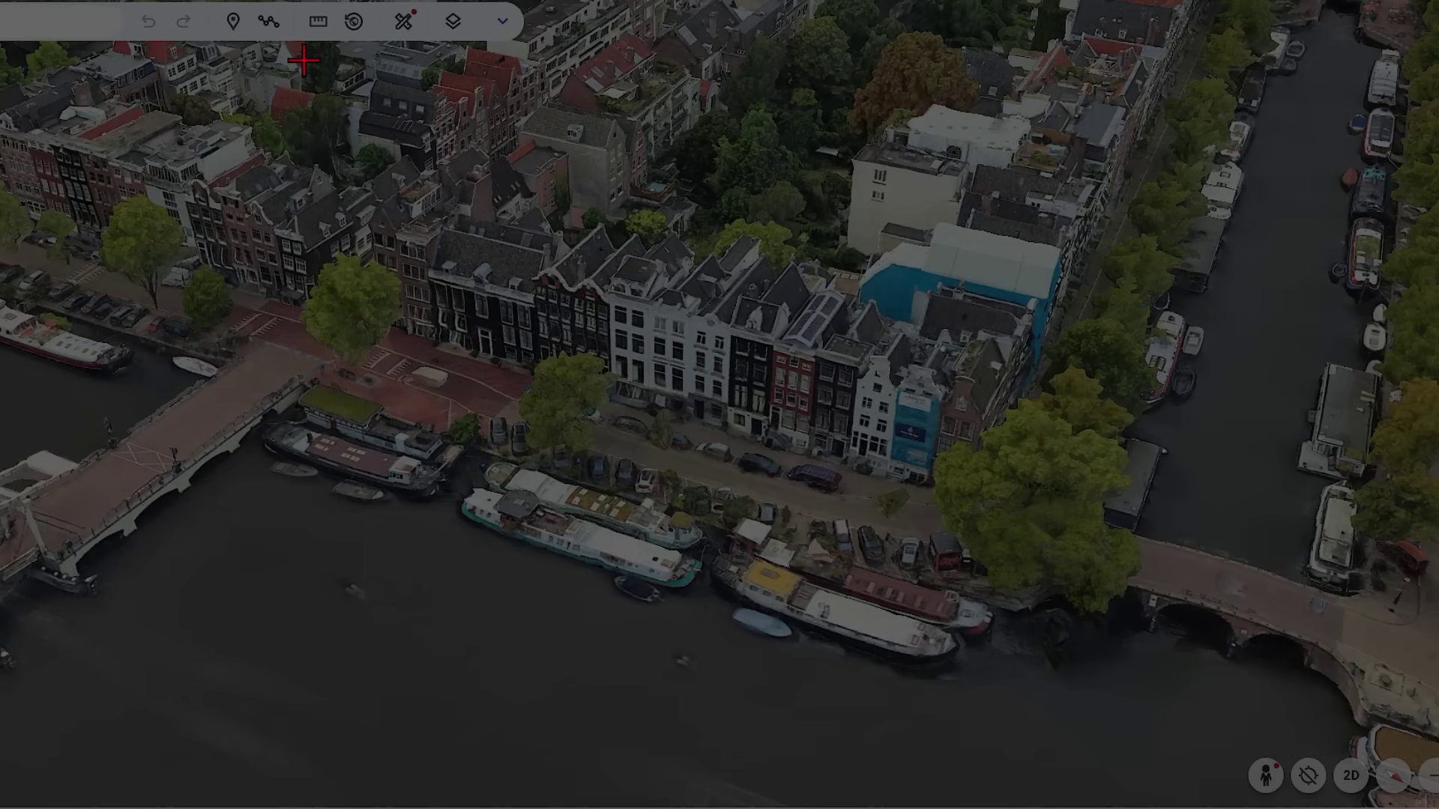
left_click_drag(310, 58, 1200, 739)
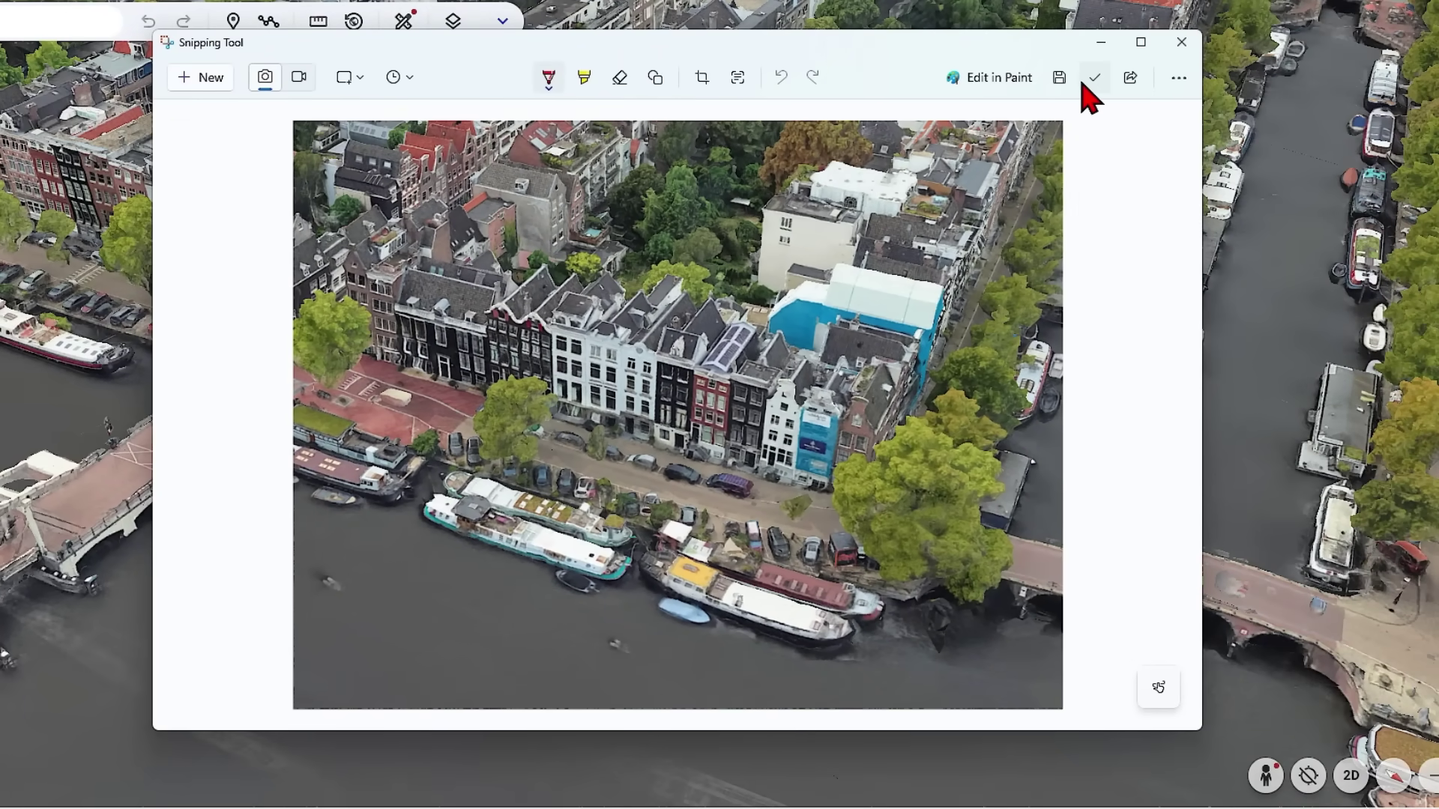
left_click(1092, 81)
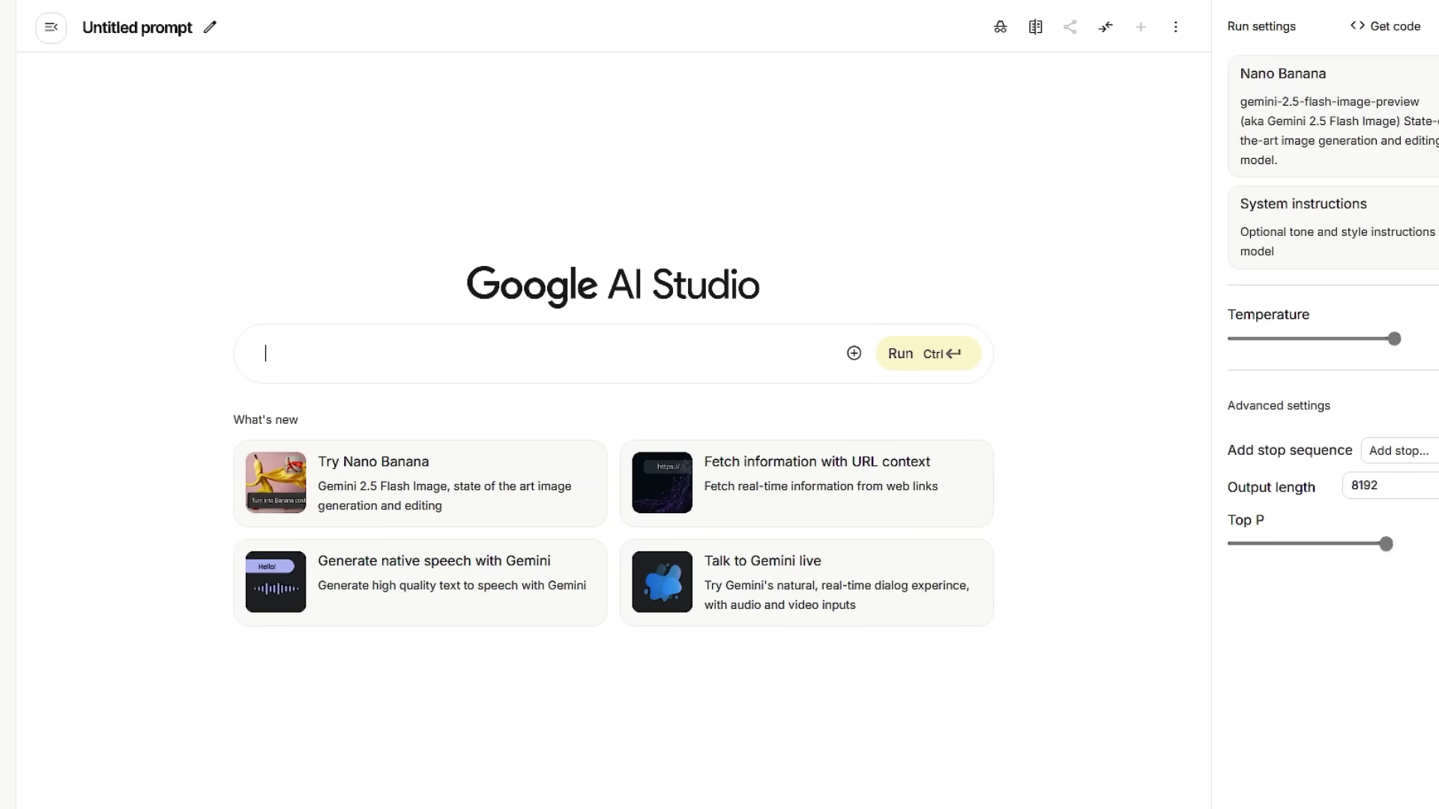
- In Google AI Studio, prompt for an architectural elevation of the front row of buildings in the reference, and close the enlarged result after viewing
key("ctrl+v")
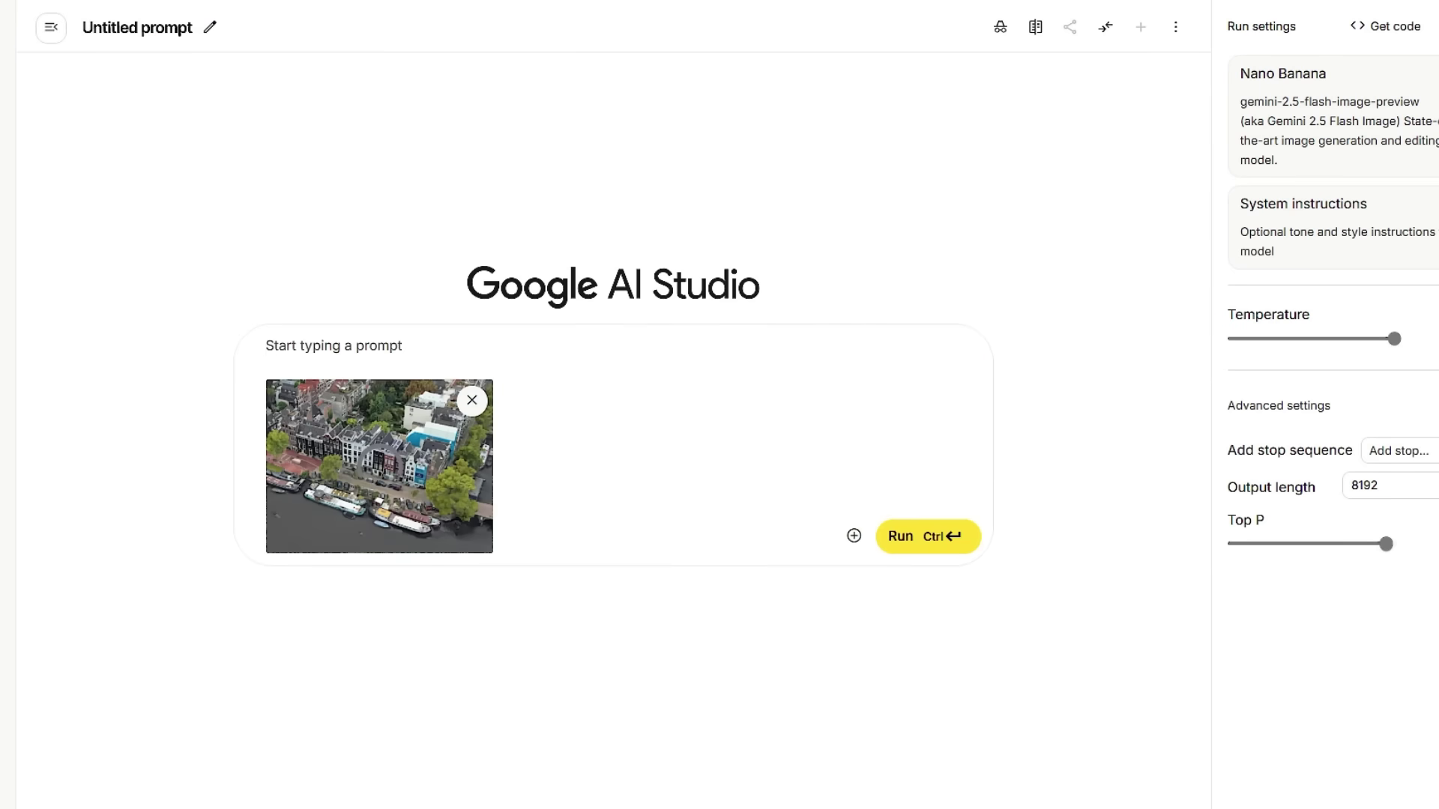
type("create an architectural elevation from the front row of these buildings in the reference")
left_click(900, 536)
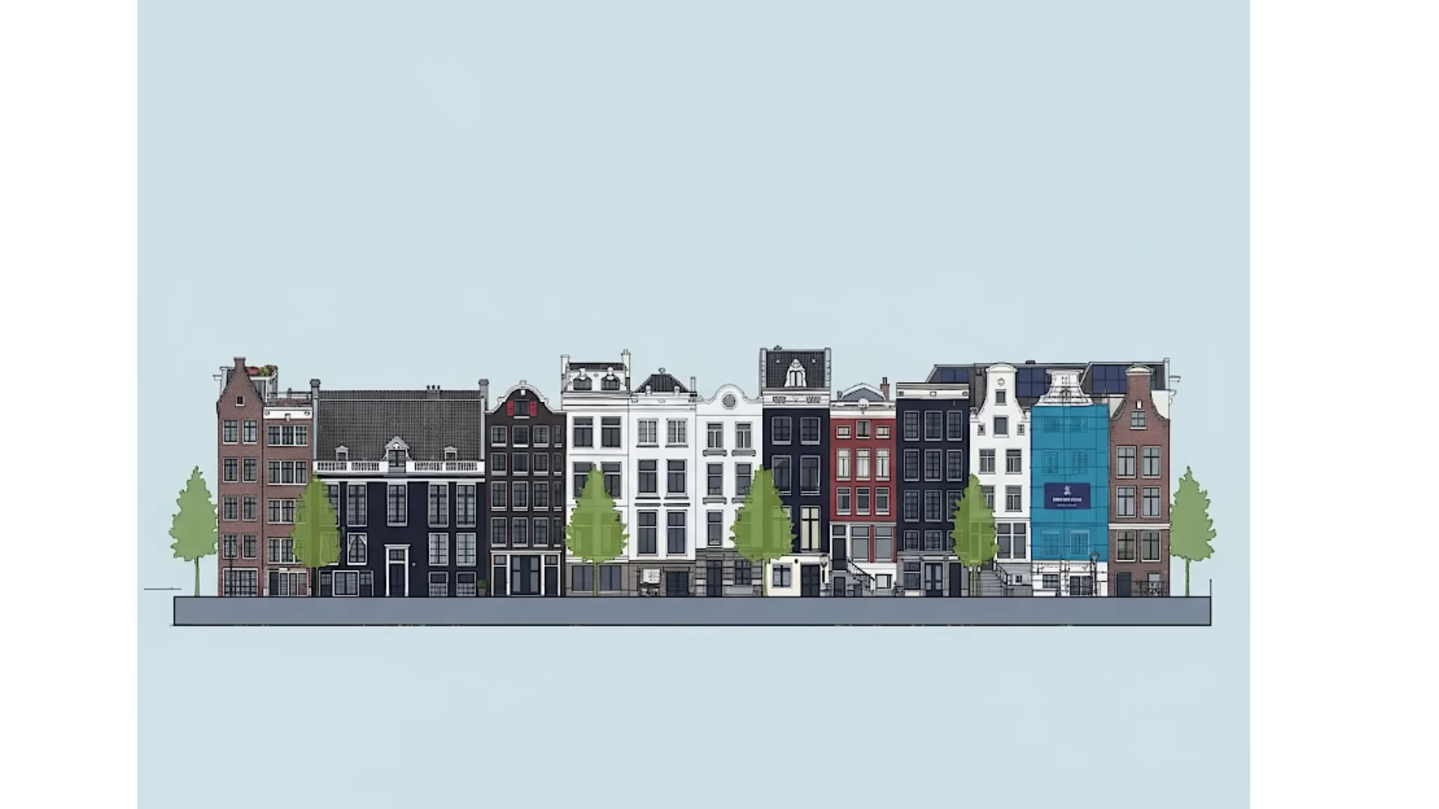
key("Escape")
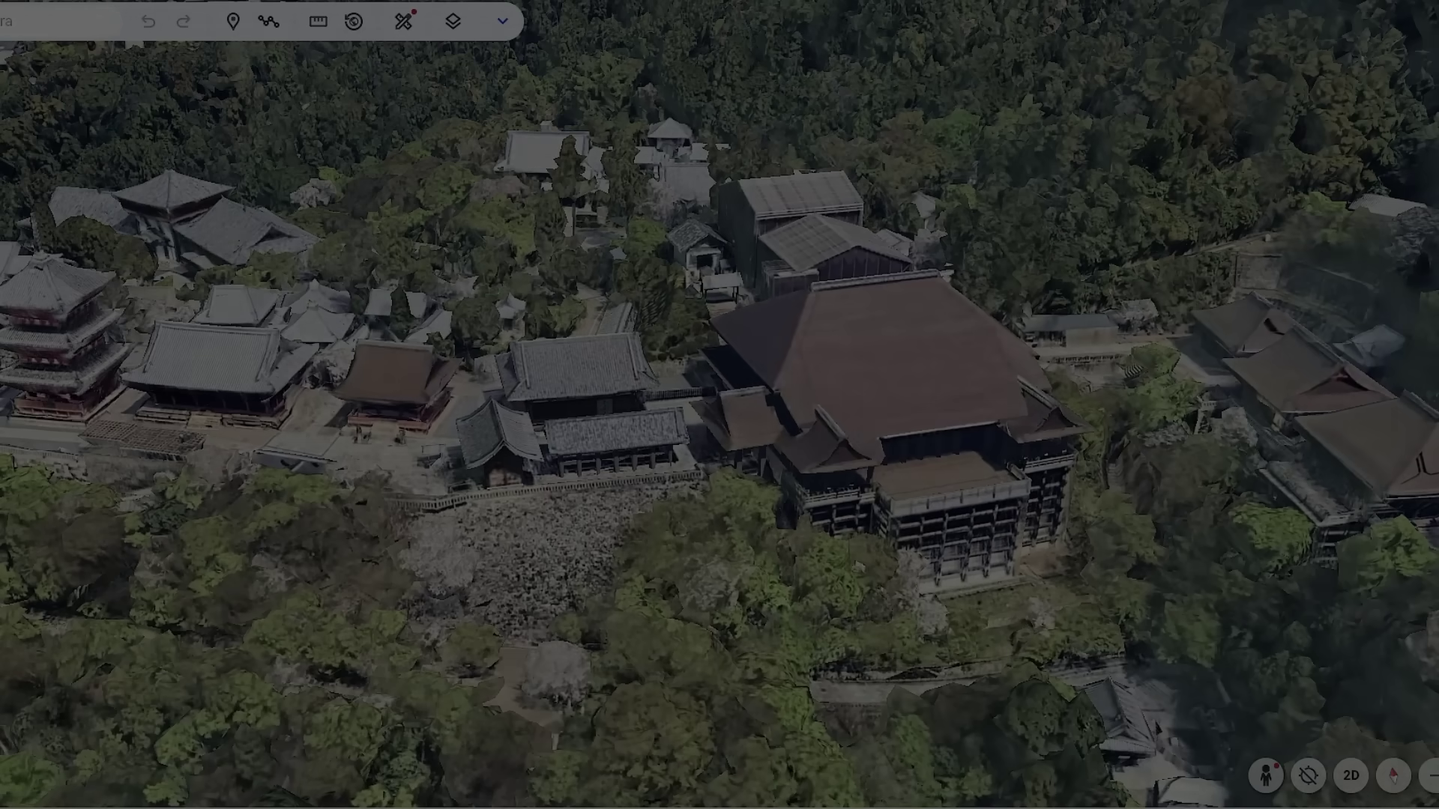
- Capture the 3D map view of the hillside temple complex with its large brown-roofed main hall
left_click_drag(0, 85, 1134, 738)
left_click(1081, 23)
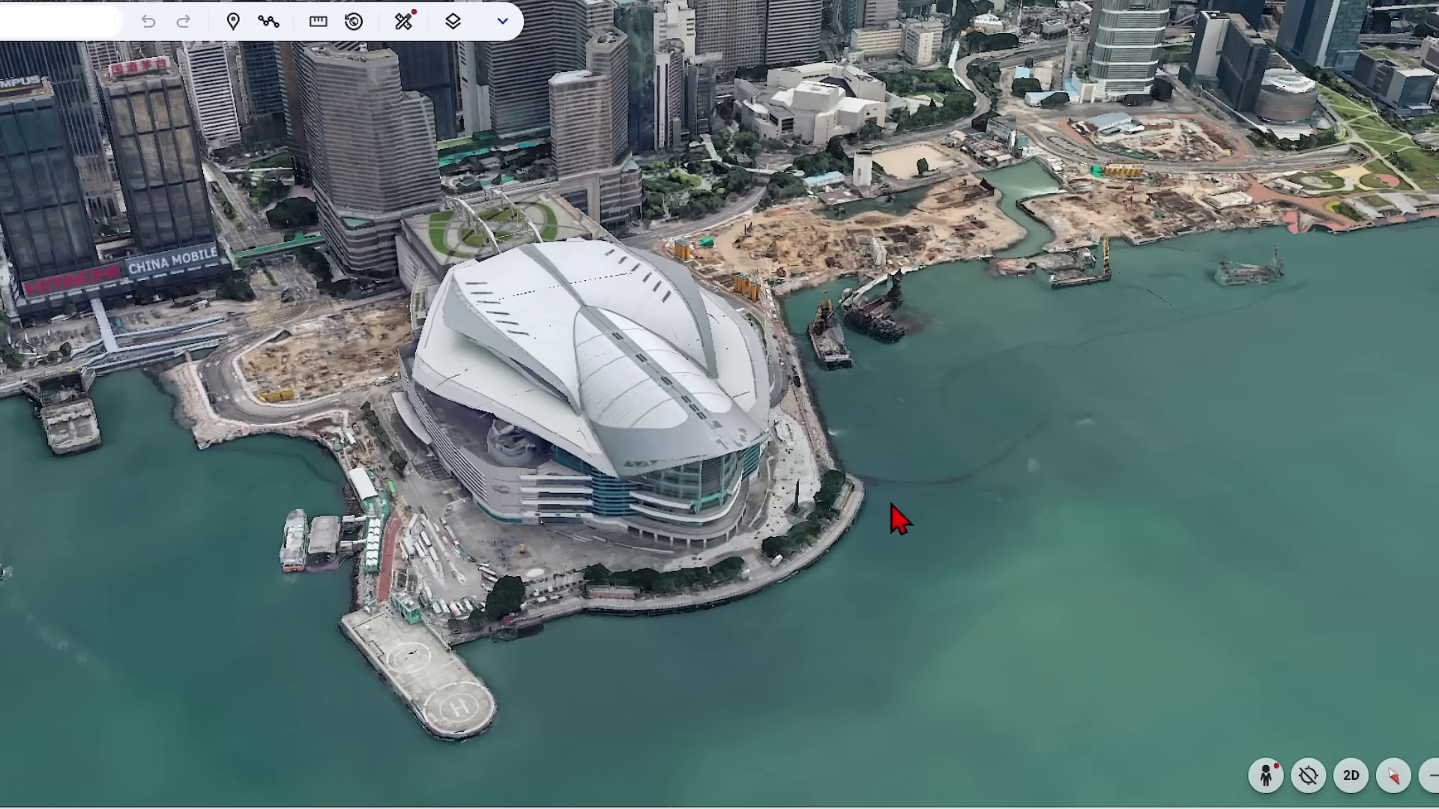
- Capture the waterfront convention centre and prompt Google AI Studio for a clean rendered isometric model of the main building with no background, opening the result
scroll(922, 517, "up", 3)
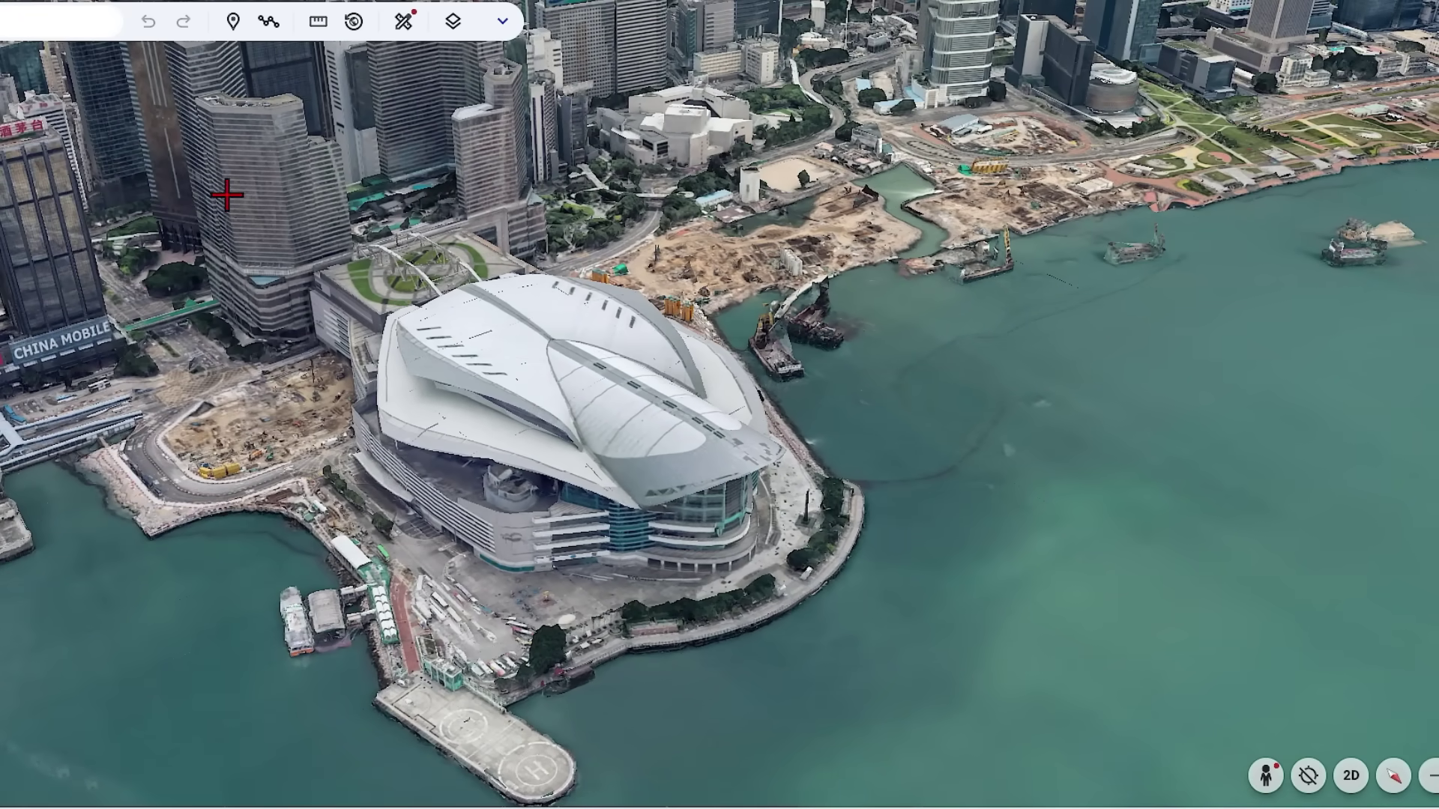
key("super+shift+s")
left_click_drag(114, 122, 920, 712)
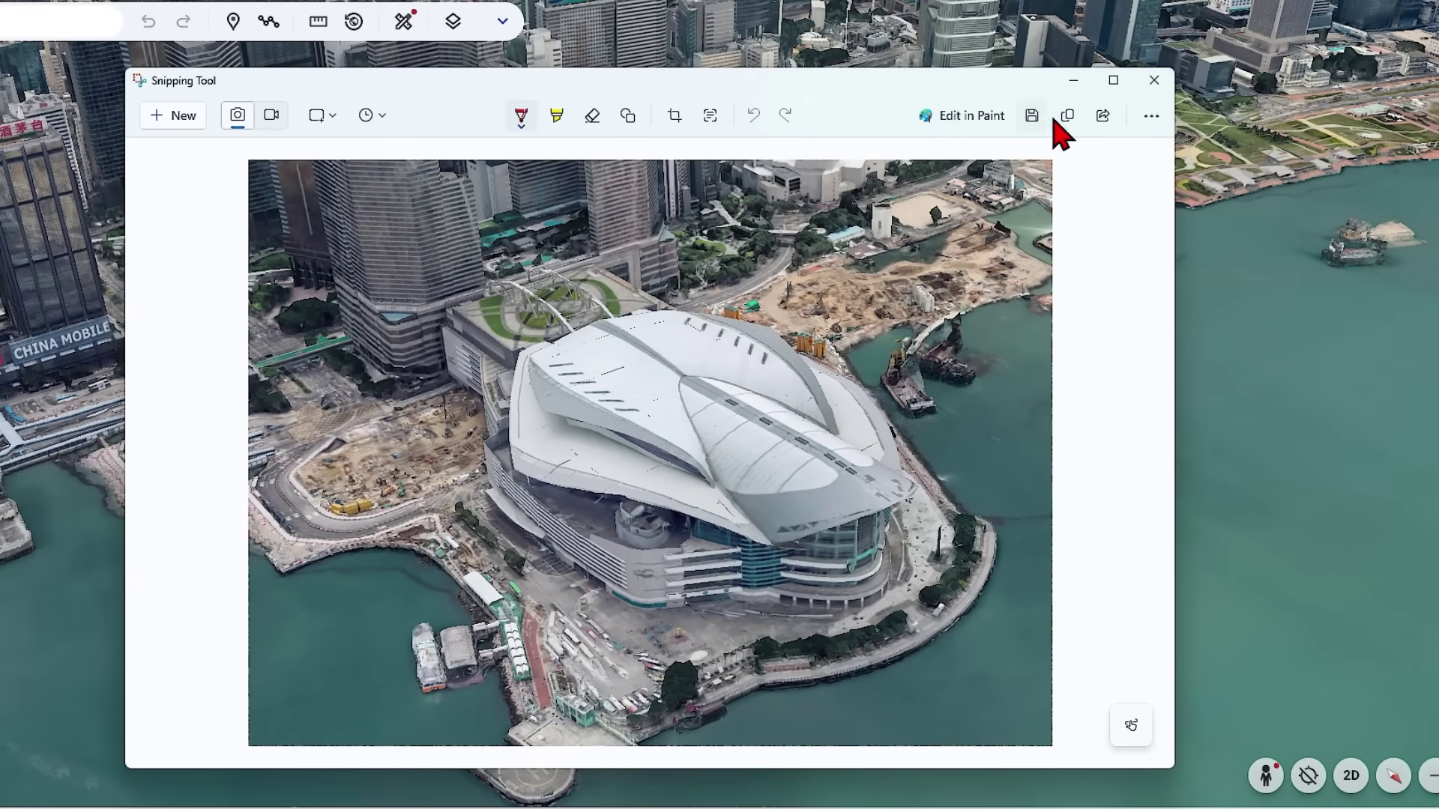
left_click(1068, 115)
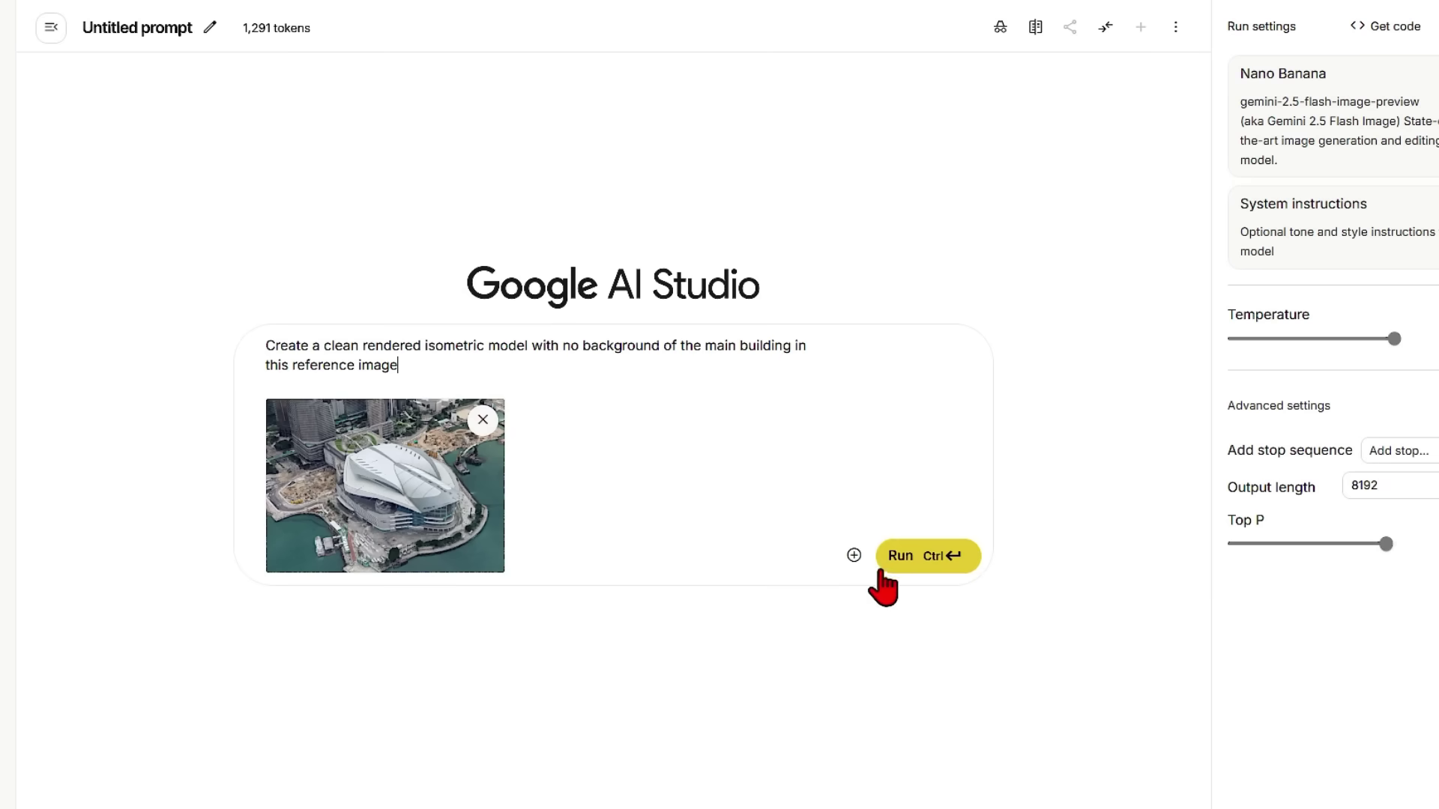
left_click(884, 562)
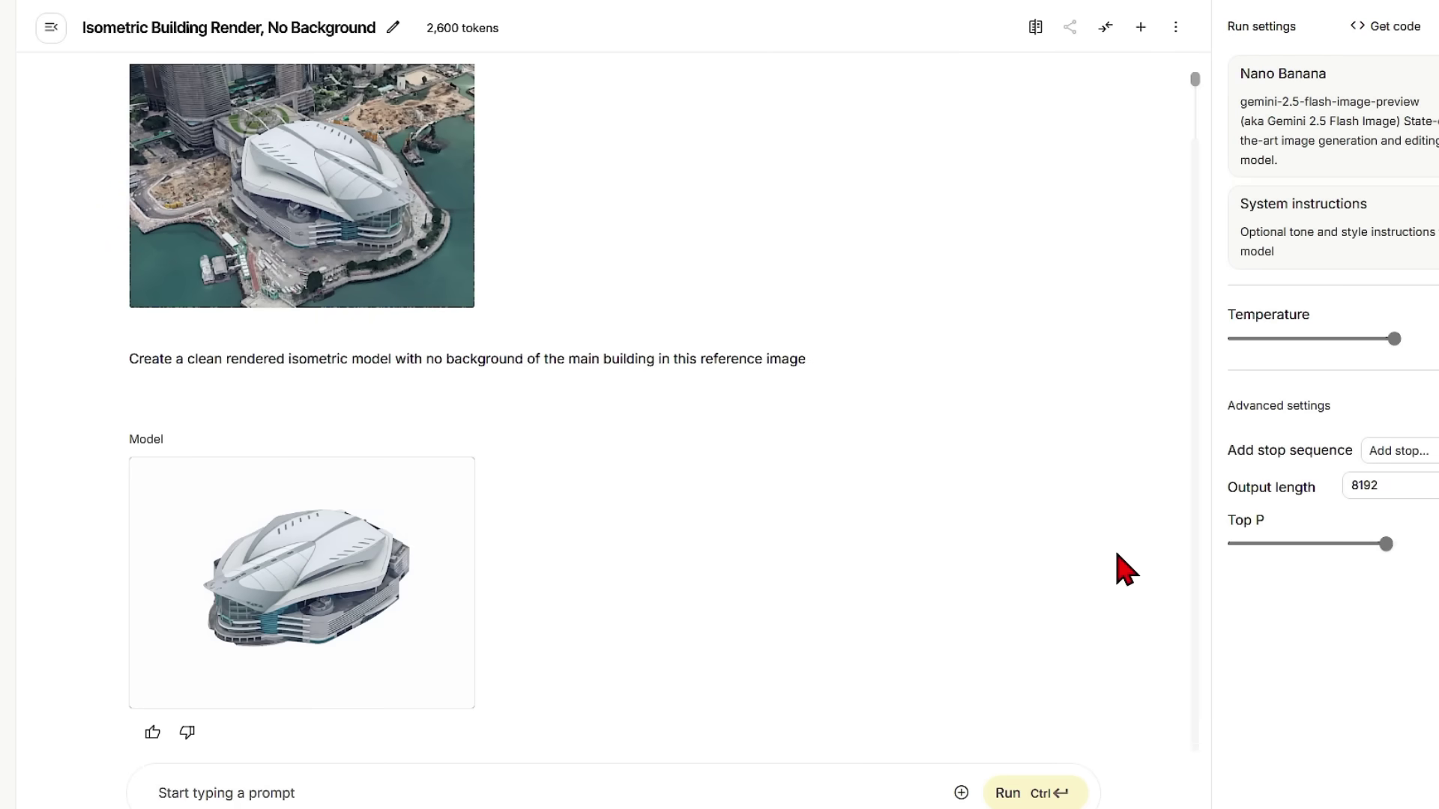
left_click(376, 588)
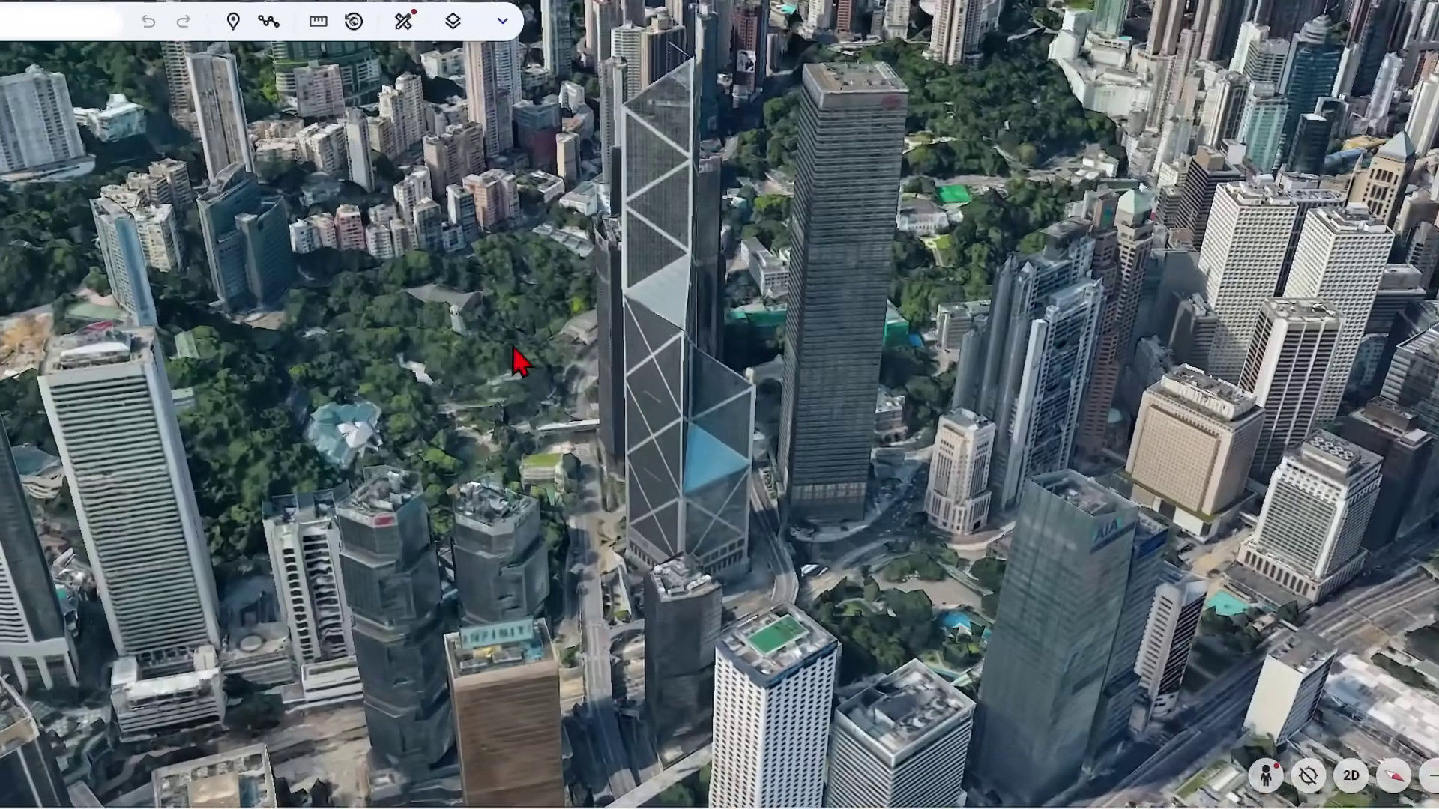
- Capture the glass skyscraper with triangular bracing in the 3D map and copy the snip for reuse
key("super+shift+s")
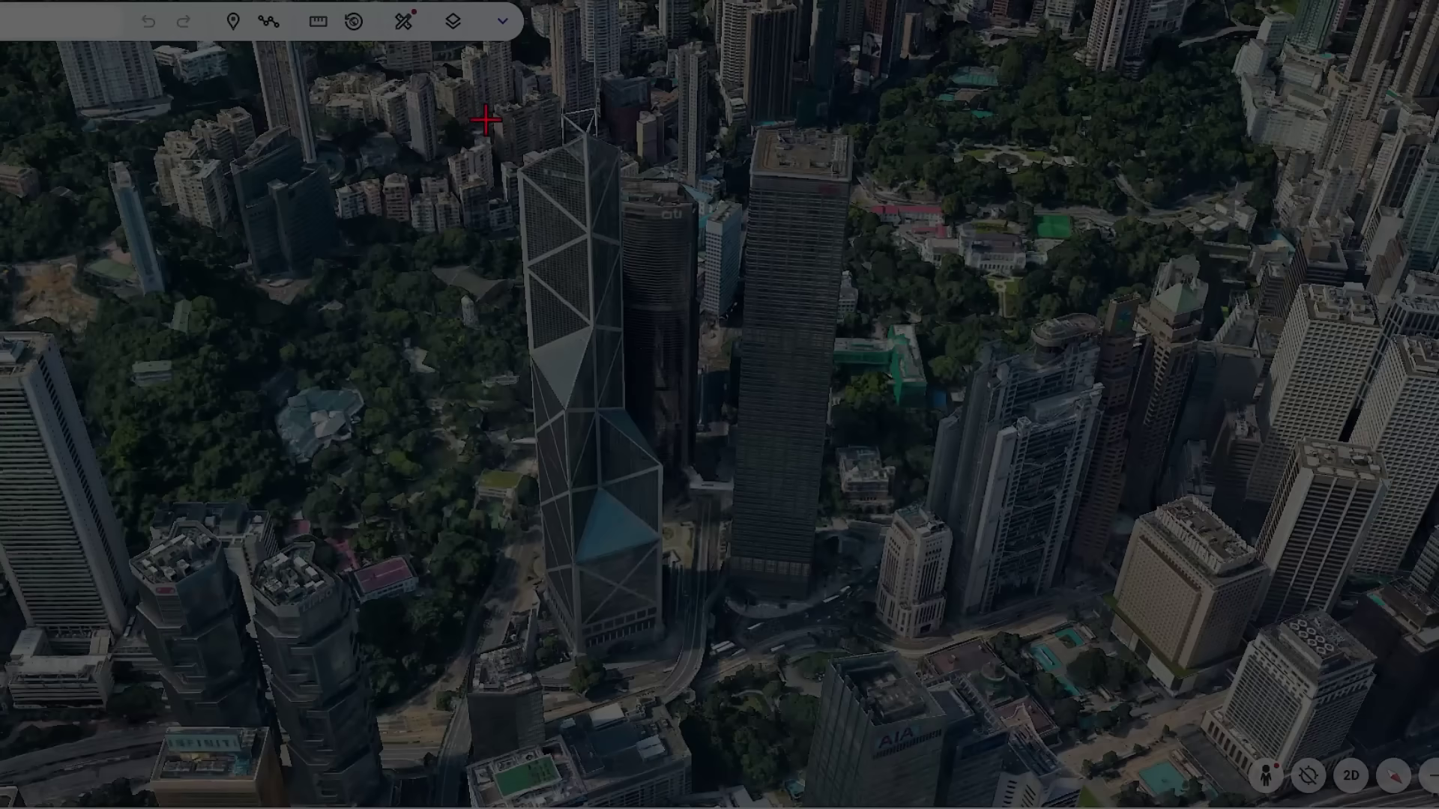
left_click_drag(482, 112, 729, 721)
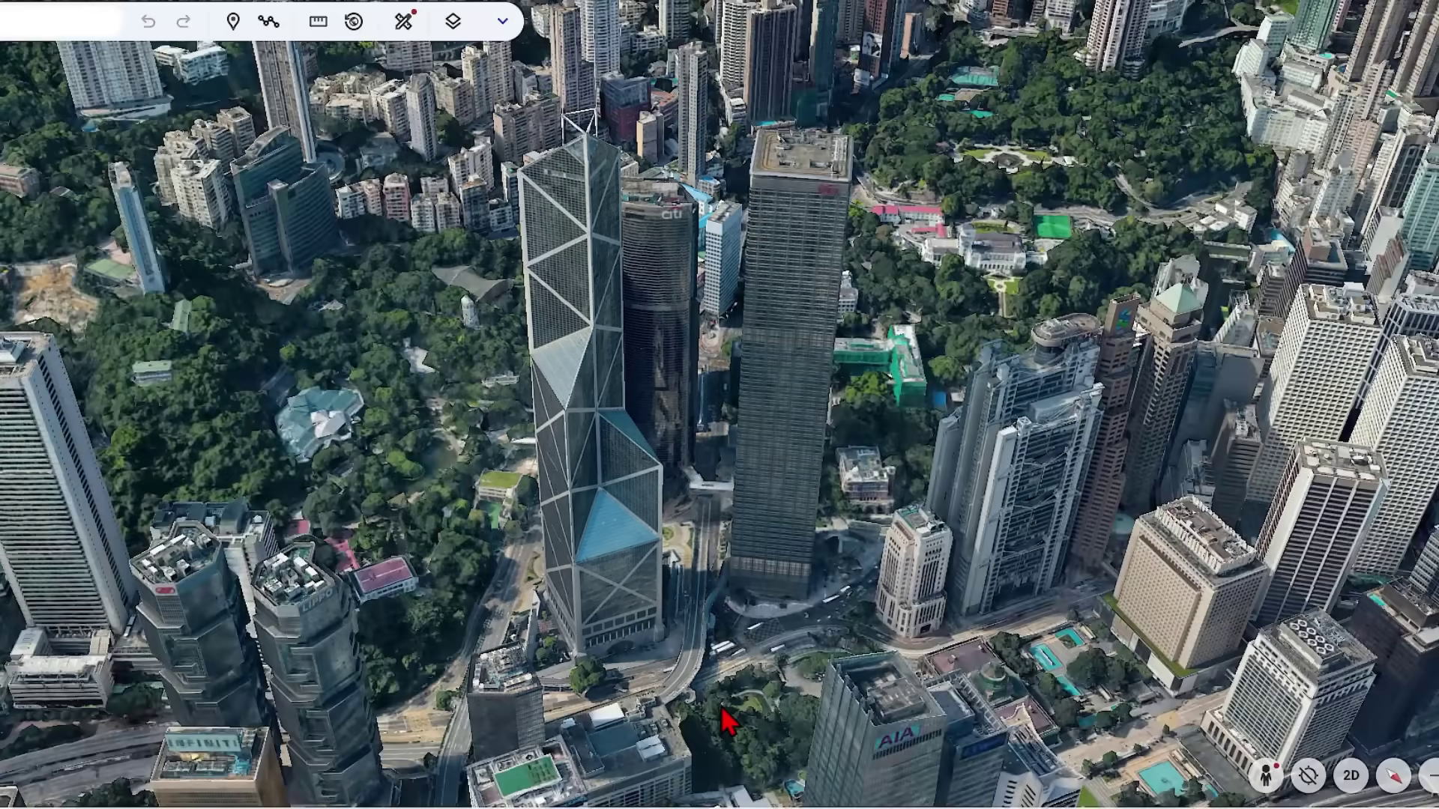
left_click(1058, 94)
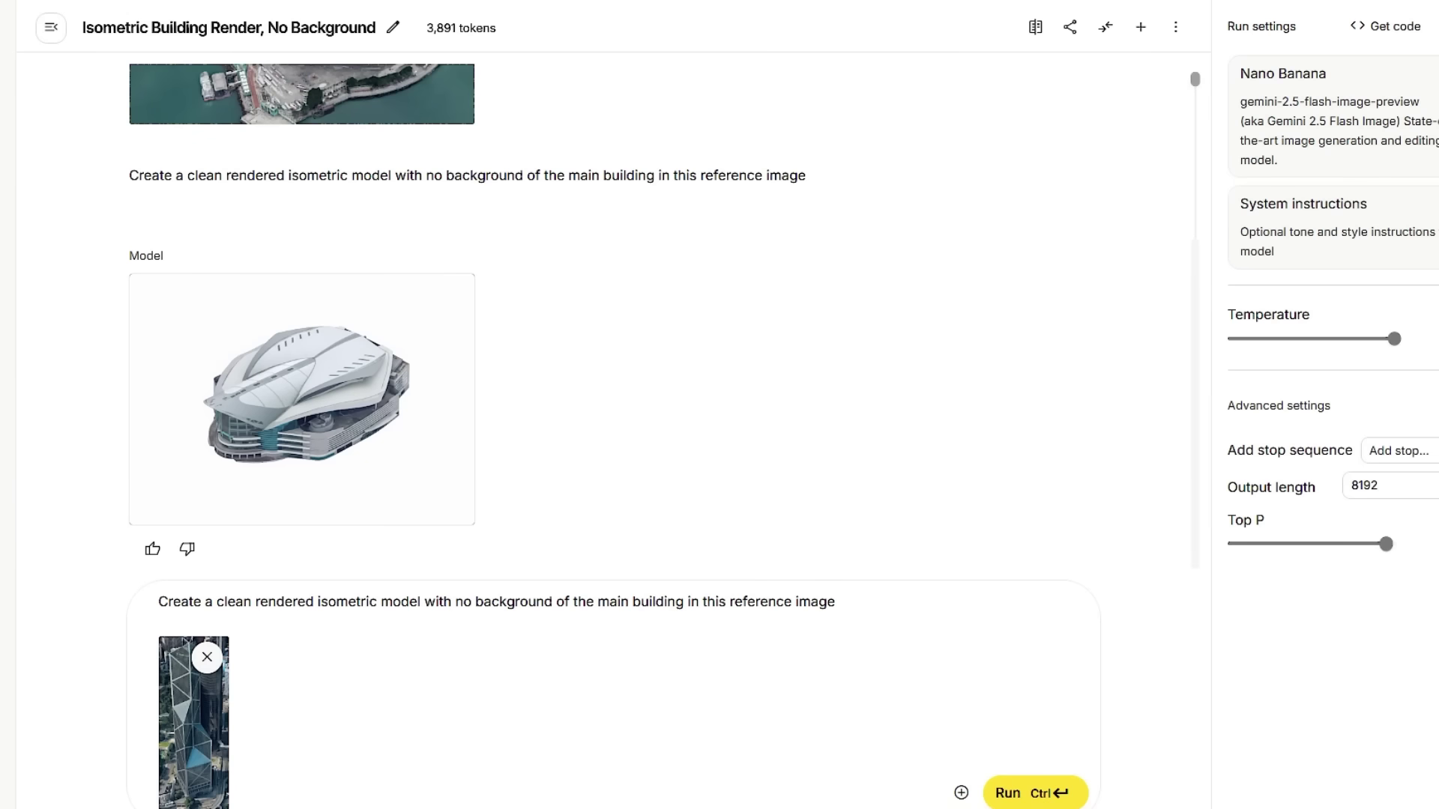
- In Google AI Studio, generate a clean rendered isometric model of the skyscraper with no background, and enlarge the skyscraper and two-tower results
left_click(1006, 791)
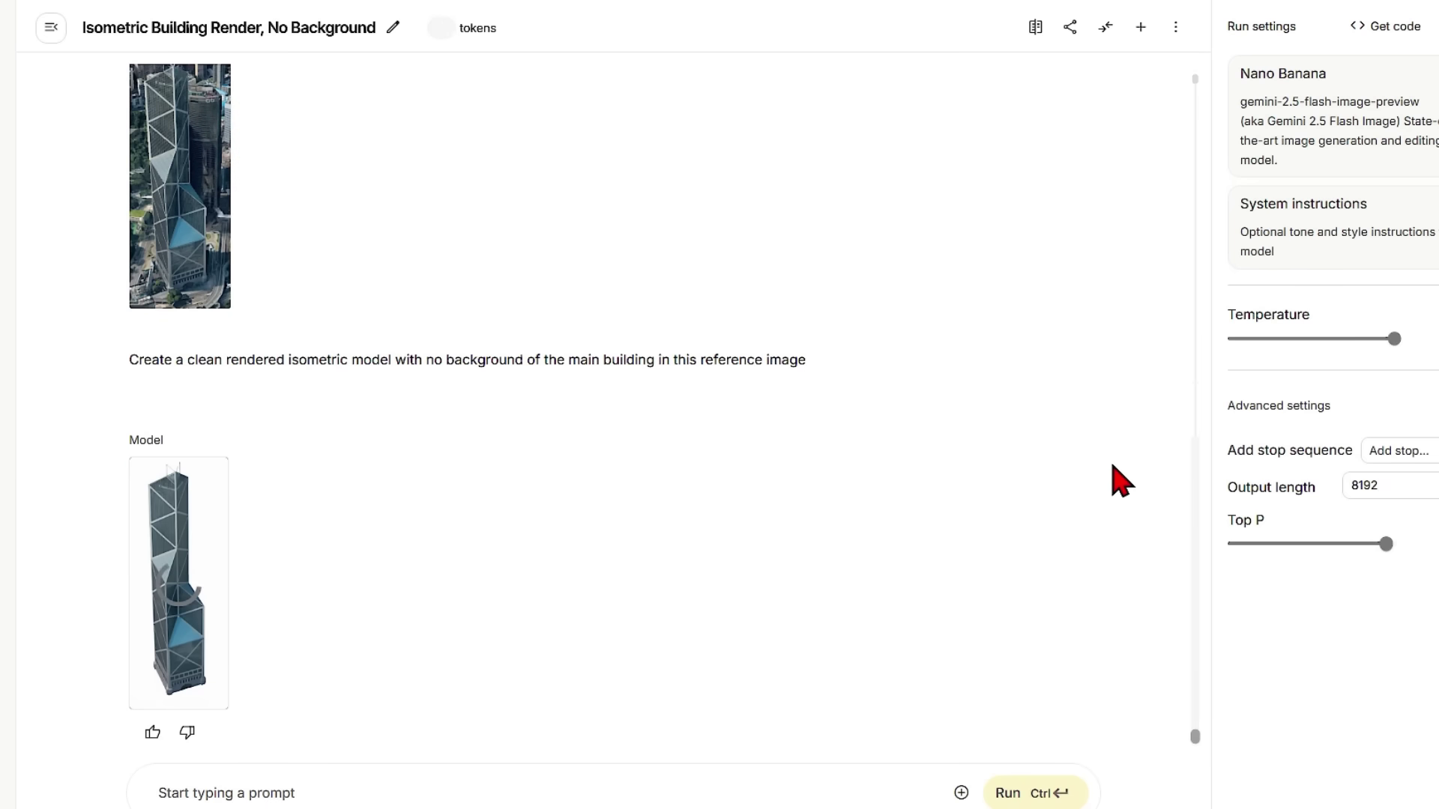
left_click(159, 637)
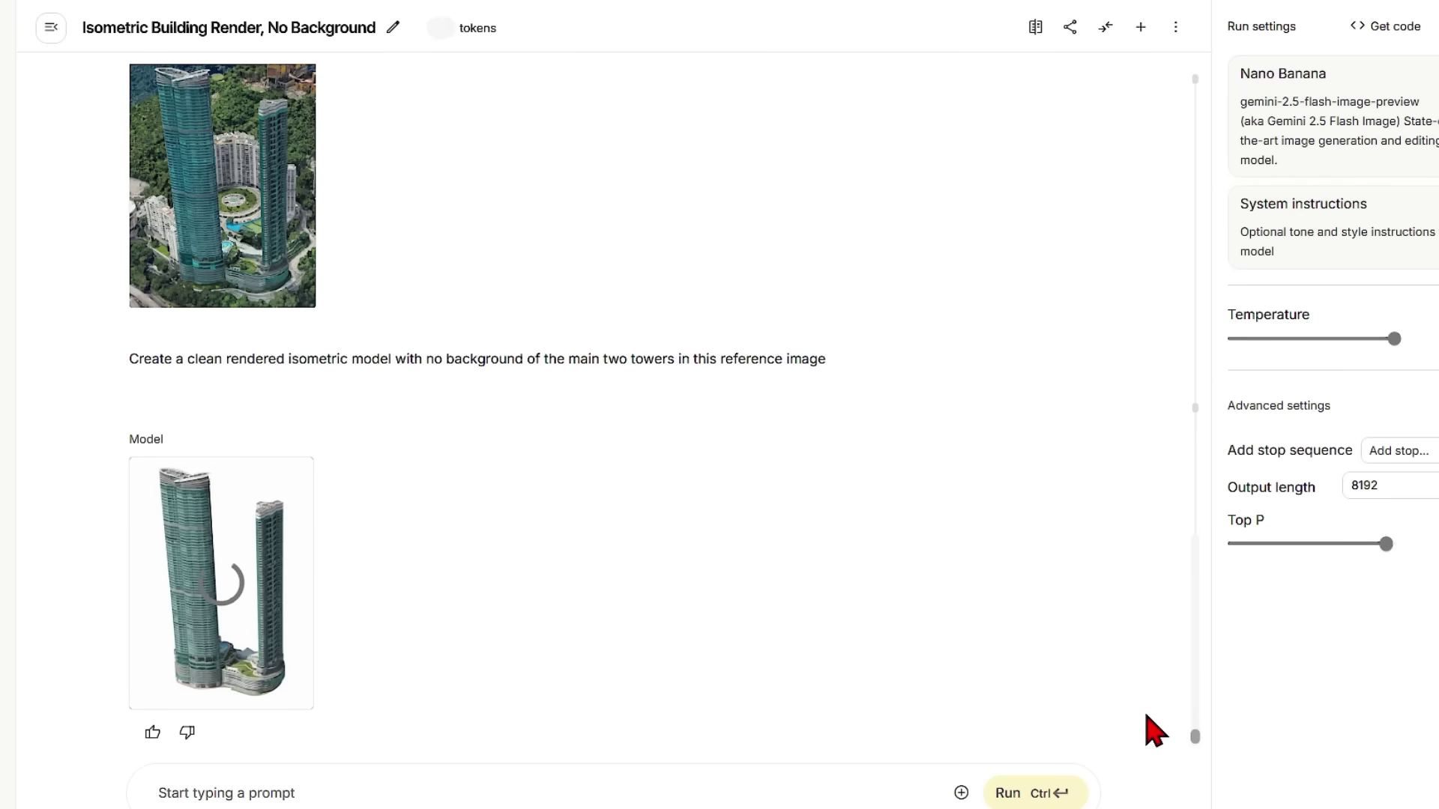
left_click(277, 589)
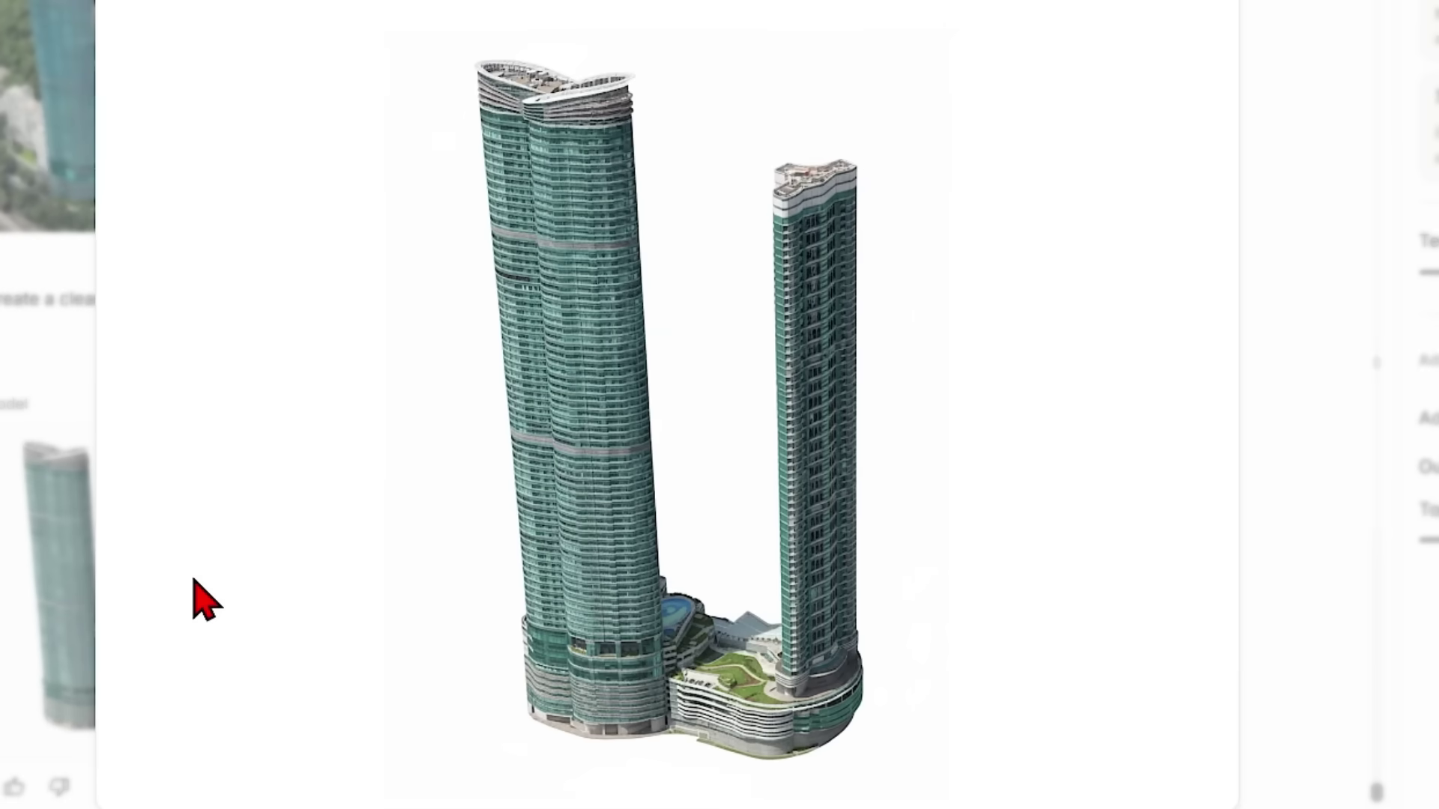
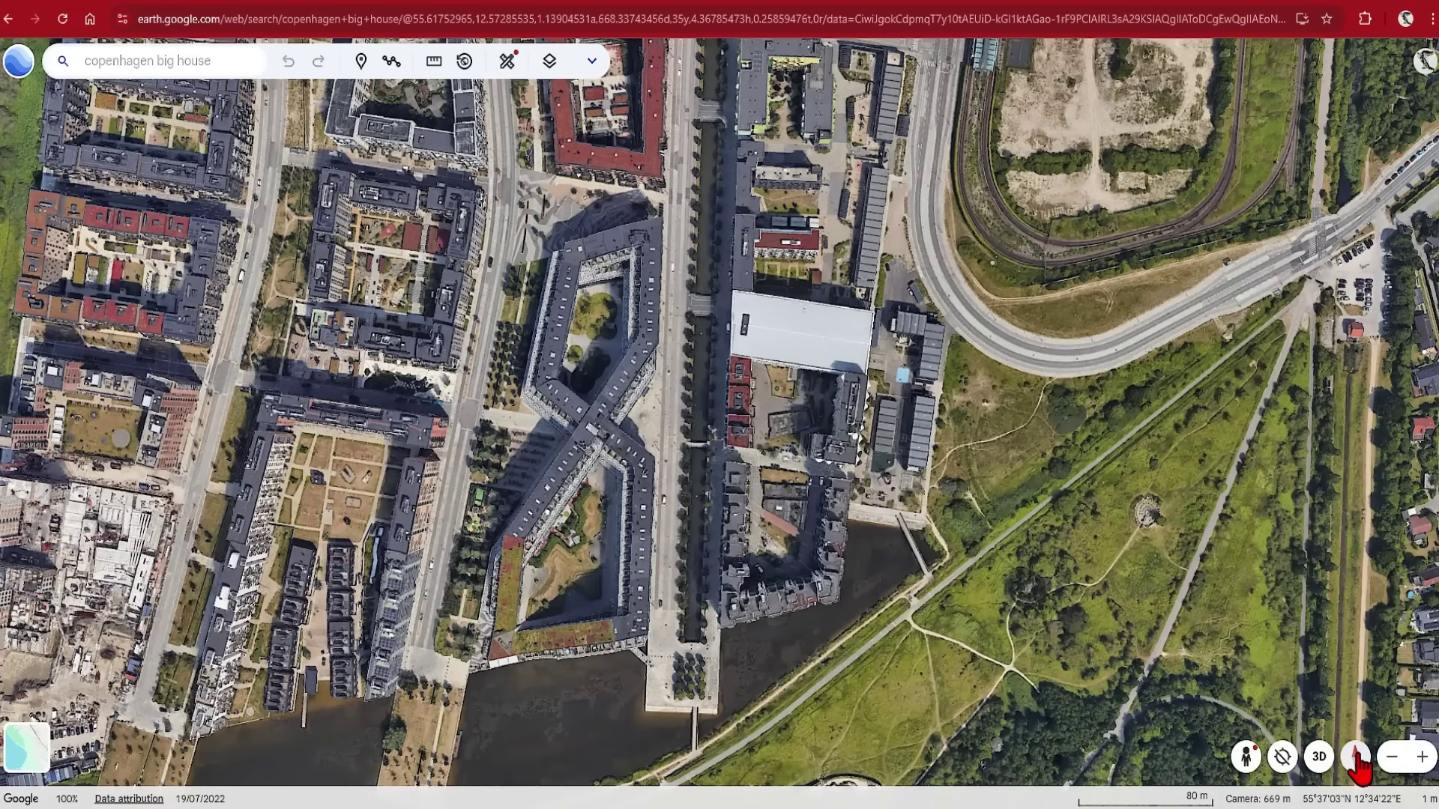
- In Google Earth, reset the top-down view of the Copenhagen Big House to north and capture the figure-eight building with its surrounding blocks
left_click(1356, 755)
left_click(1382, 703)
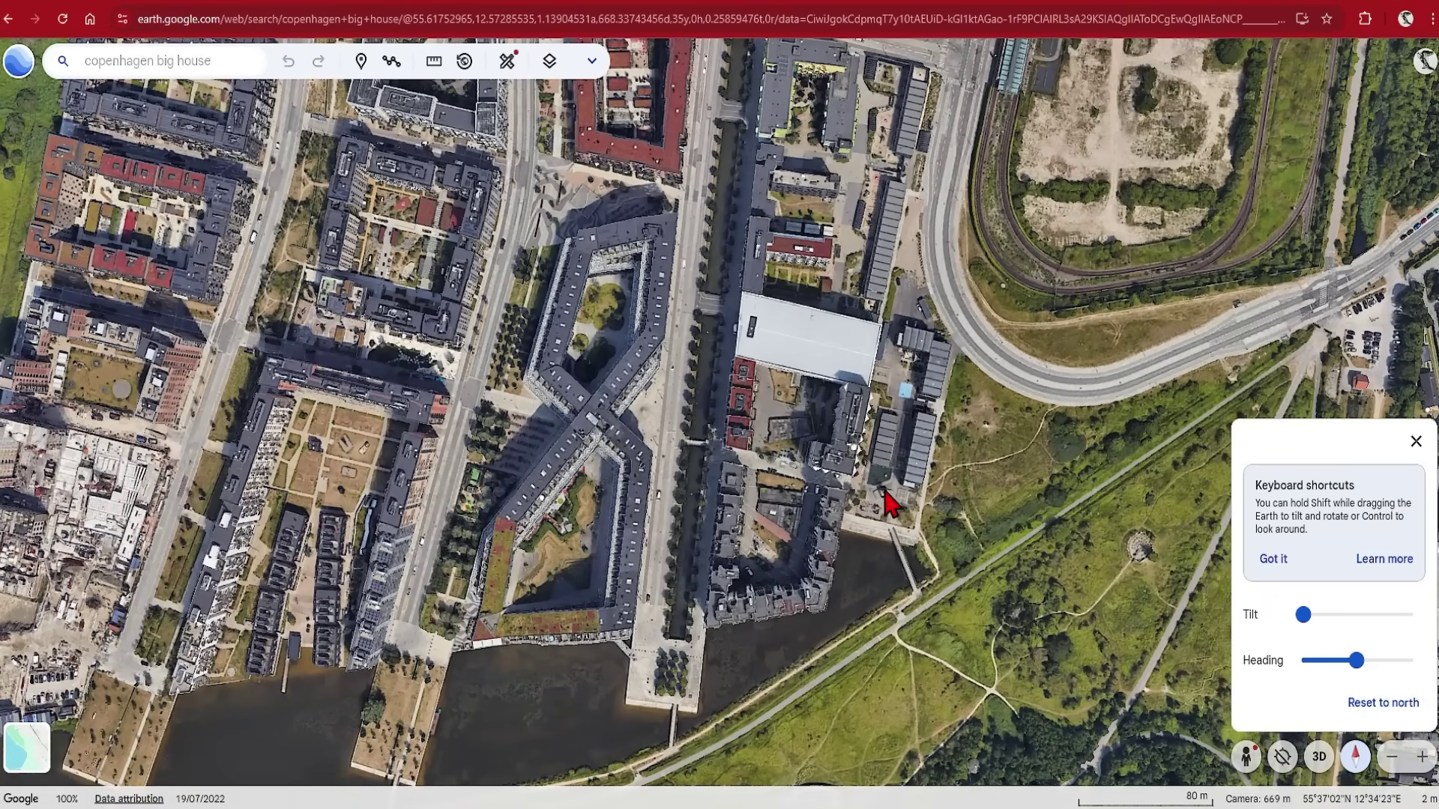
key("super+shift+s")
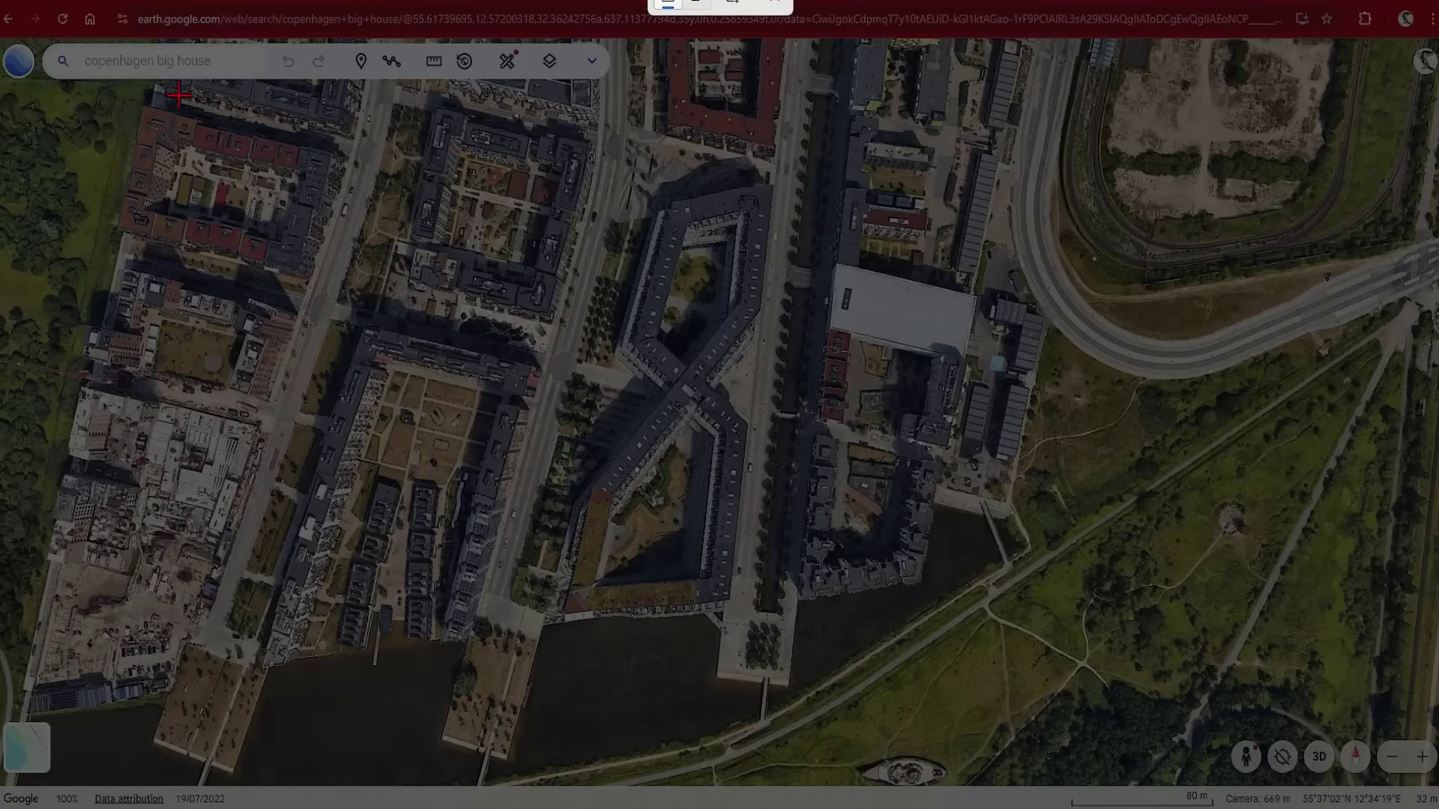
left_click_drag(194, 90, 1255, 734)
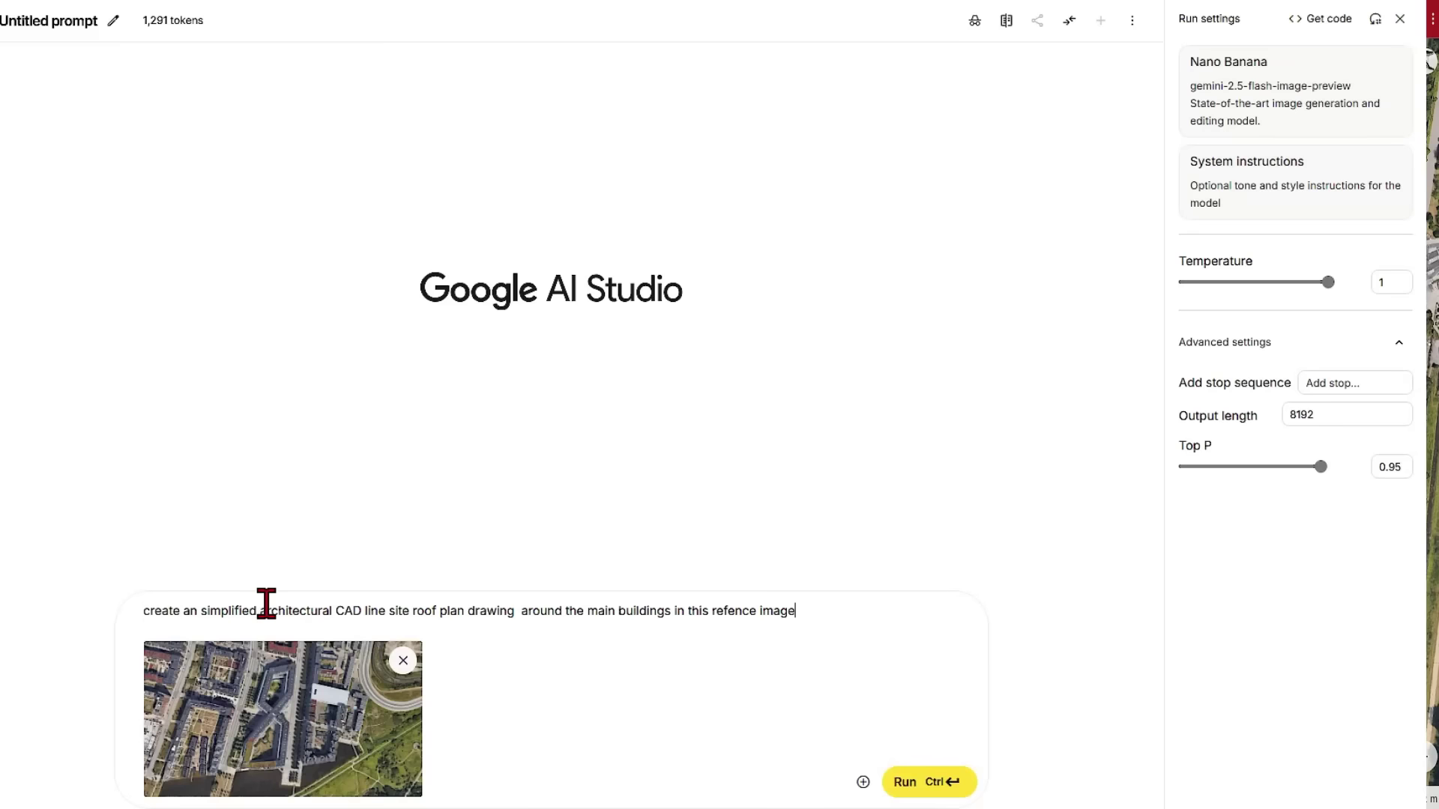
- In Google AI Studio, generate a simplified architectural CAD line site roof plan around the main buildings and an architectural ground plan of the reference building
left_click(899, 781)
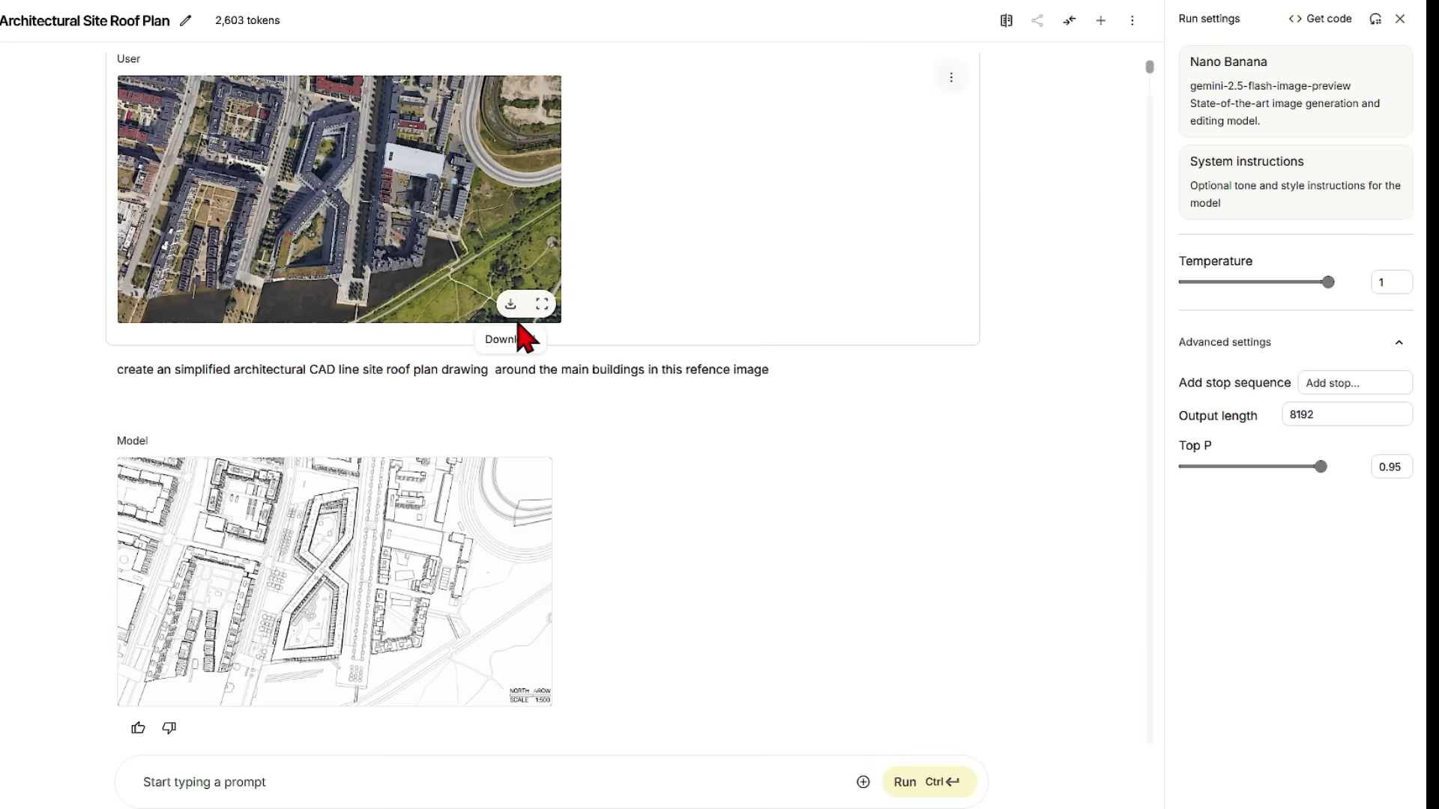
left_click(582, 536)
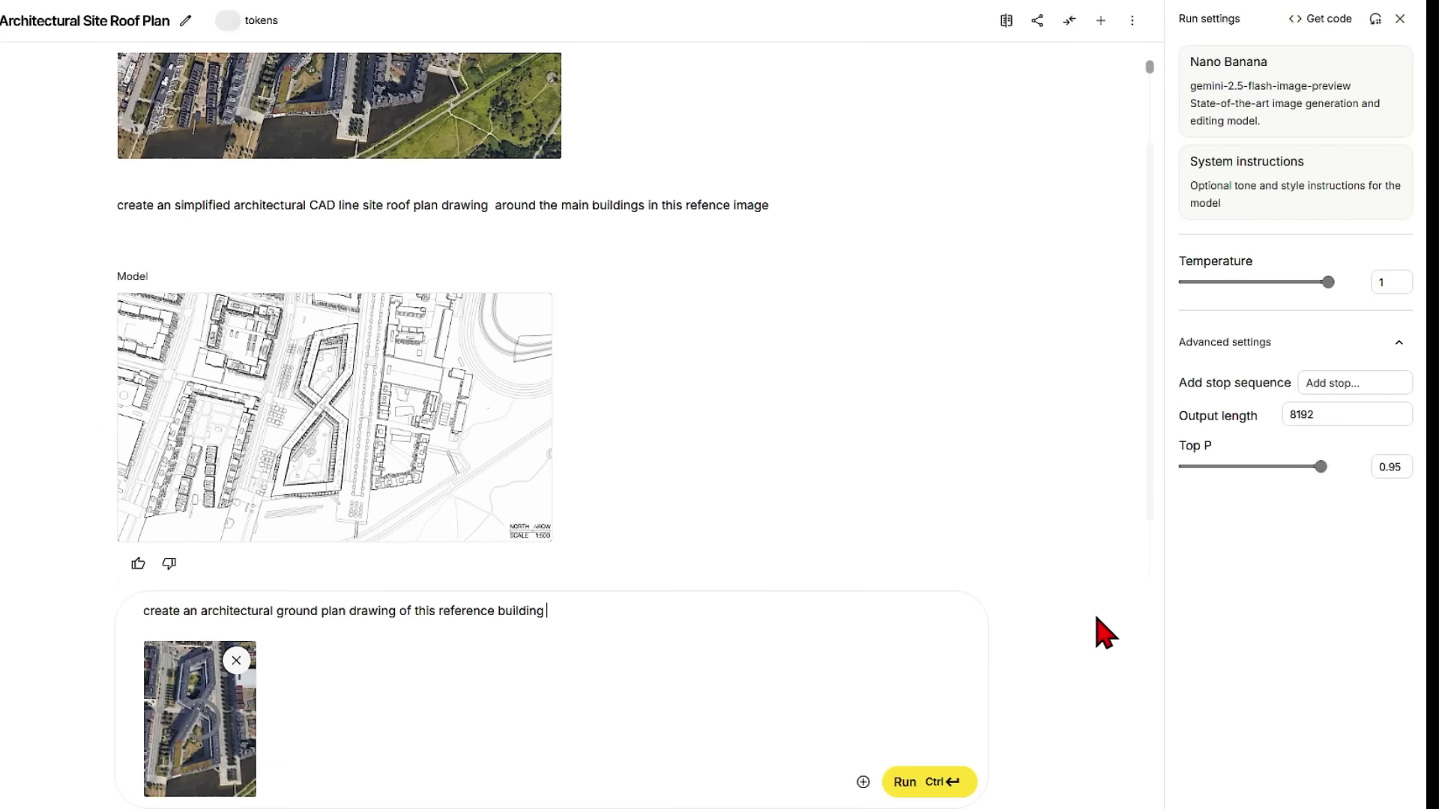
left_click(899, 783)
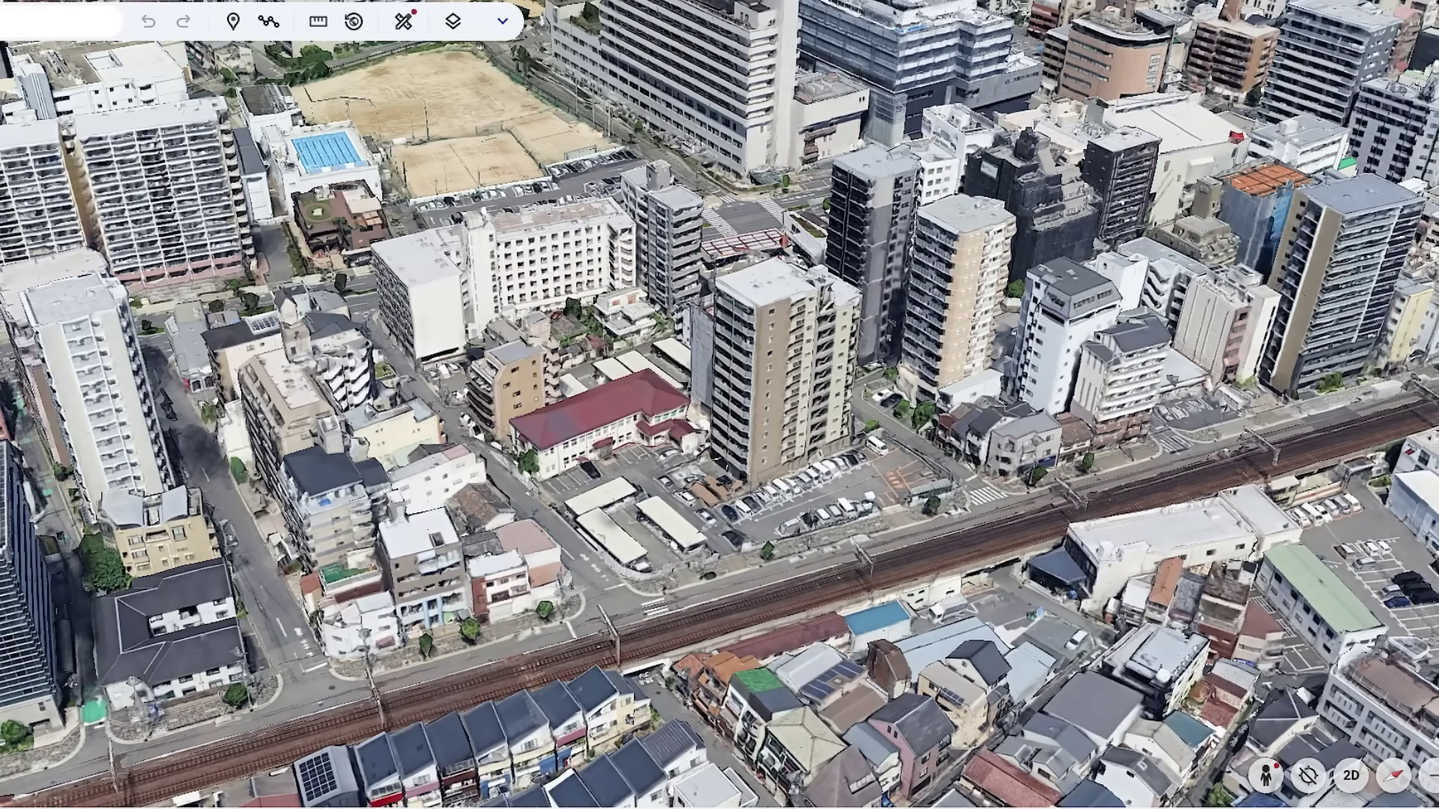
- Capture the city blocks beside the railway in the 3D map, mark the corner parking lot in red, and copy the annotated snip
key("super+shift+s")
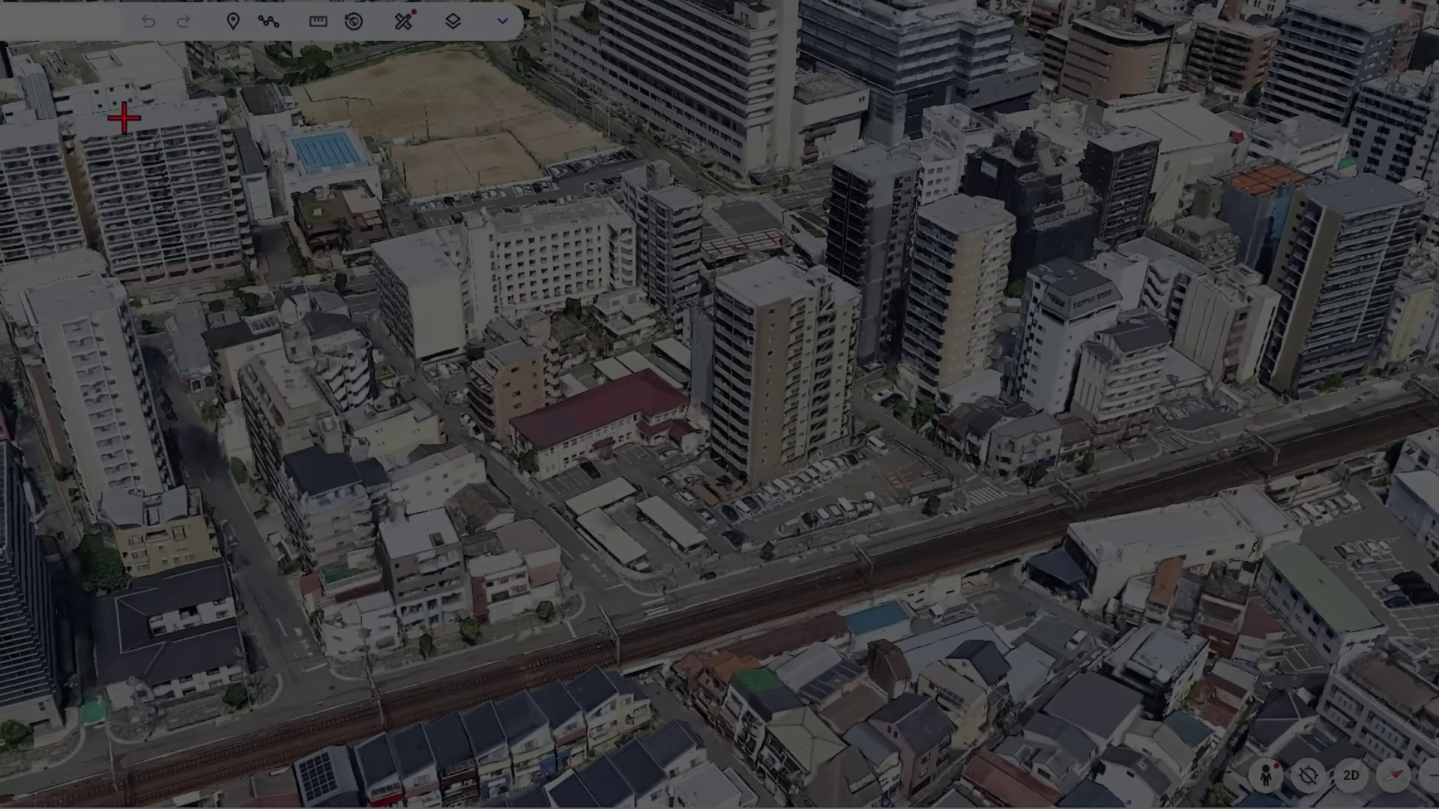
left_click_drag(126, 118, 1124, 716)
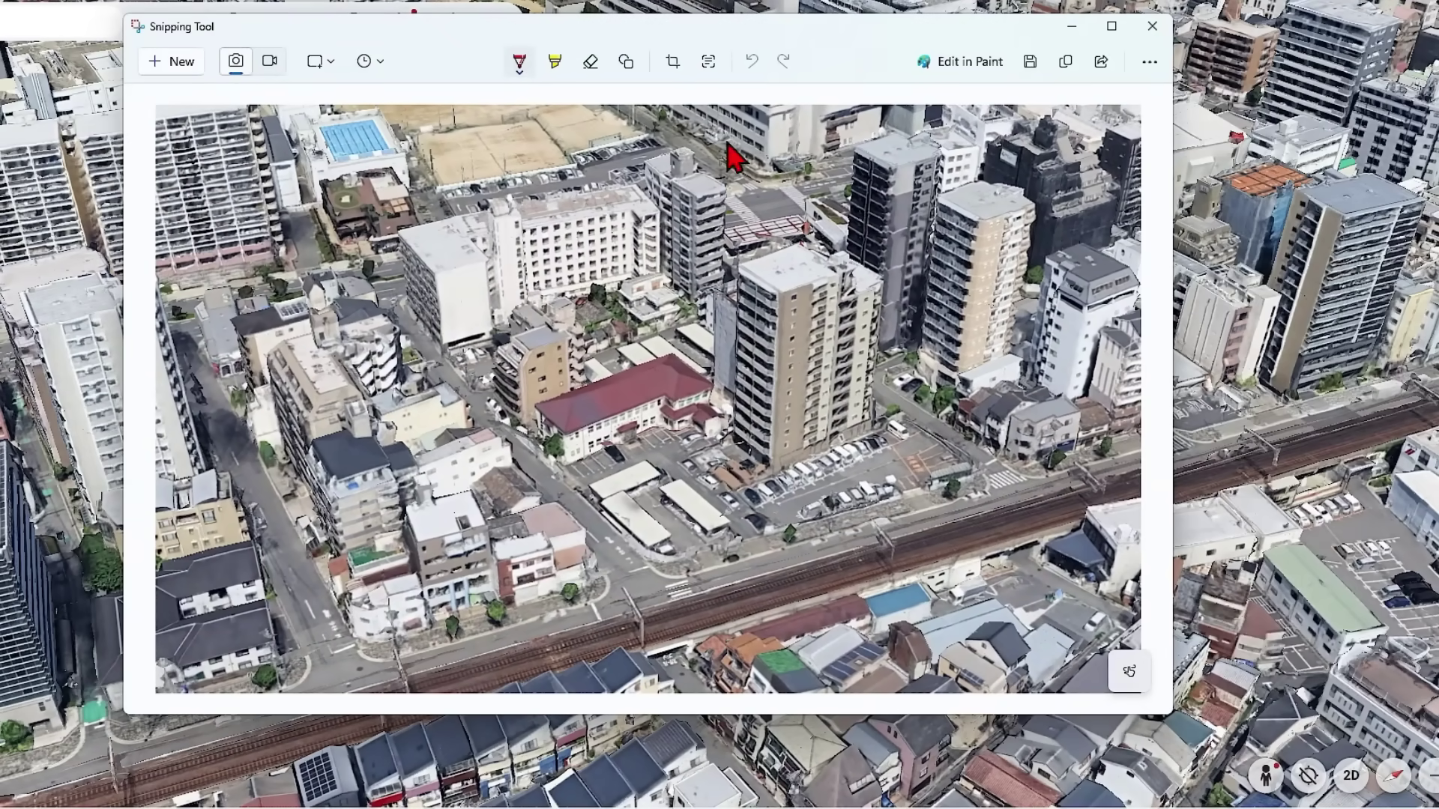
mouse_move(657, 554)
left_mouse_down()
mouse_move(588, 505)
mouse_move(665, 454)
mouse_move(693, 453)
mouse_move(740, 534)
mouse_move(667, 550)
mouse_move(608, 523)
mouse_move(621, 481)
mouse_move(641, 524)
mouse_move(677, 474)
mouse_move(690, 536)
mouse_move(723, 514)
mouse_move(739, 529)
mouse_move(729, 517)
left_mouse_up()
left_click(1065, 63)
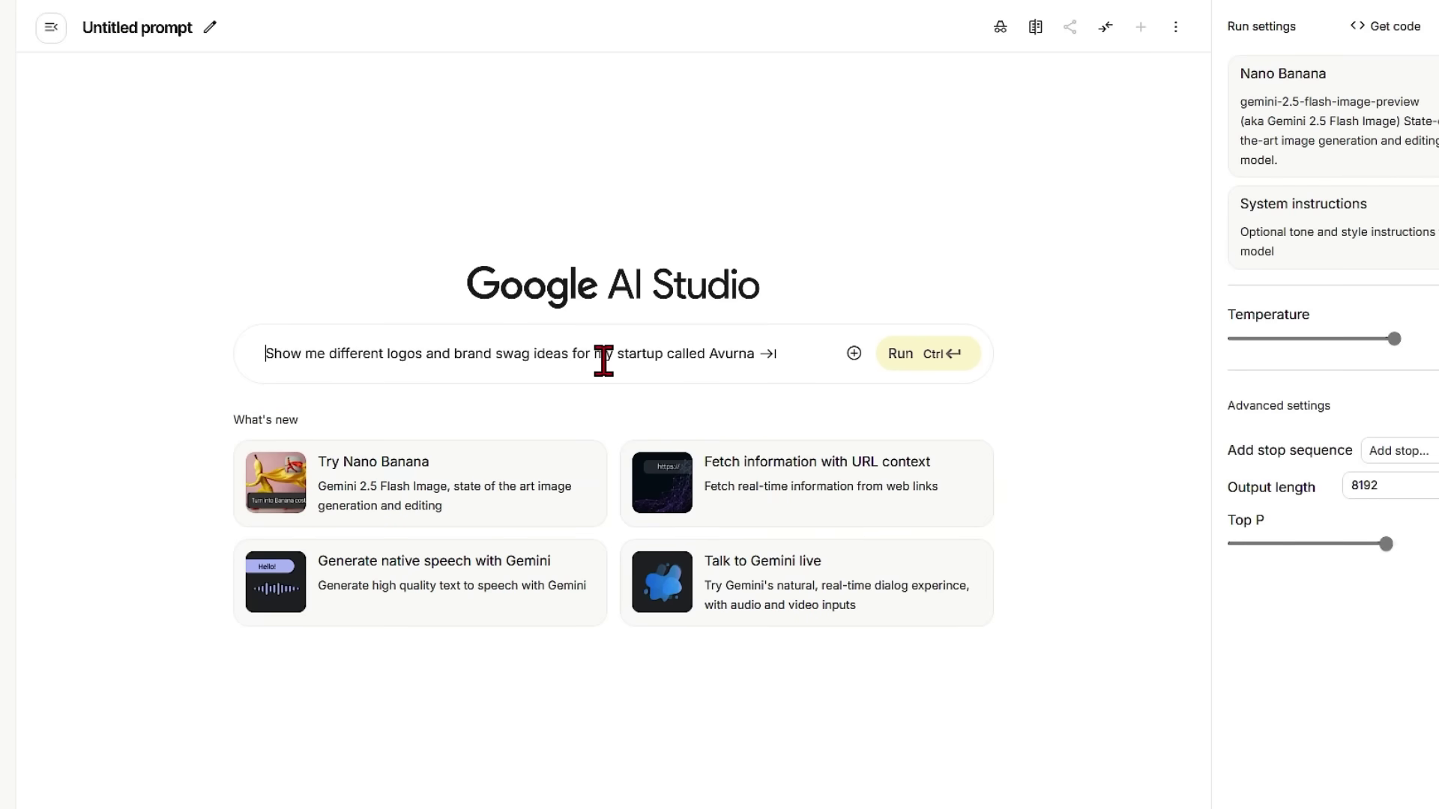
- In Google AI Studio, add the marked site and tower images, prompt to place the building in the red area facing the main road, and enlarge the result
key("ctrl+v")
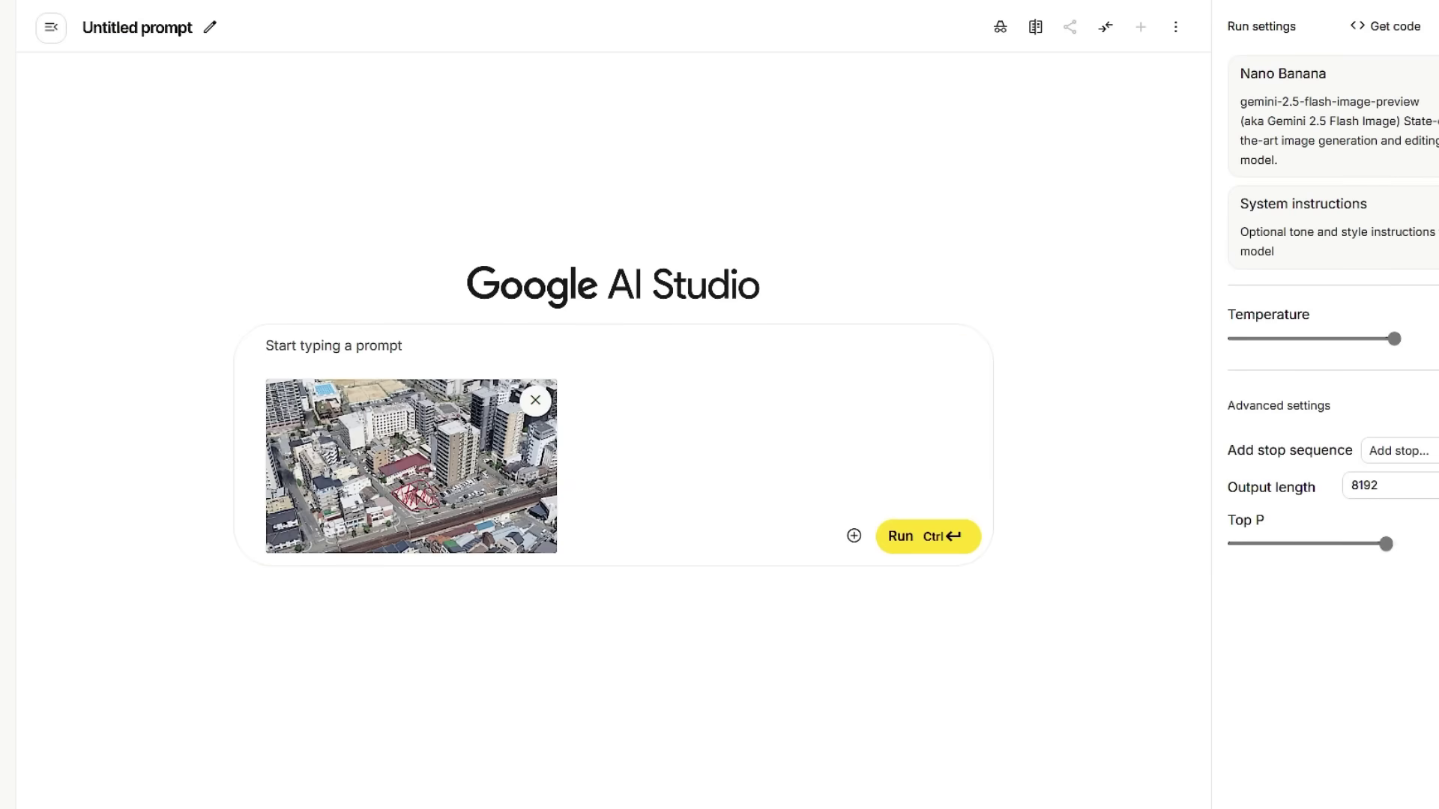
key("ctrl+v")
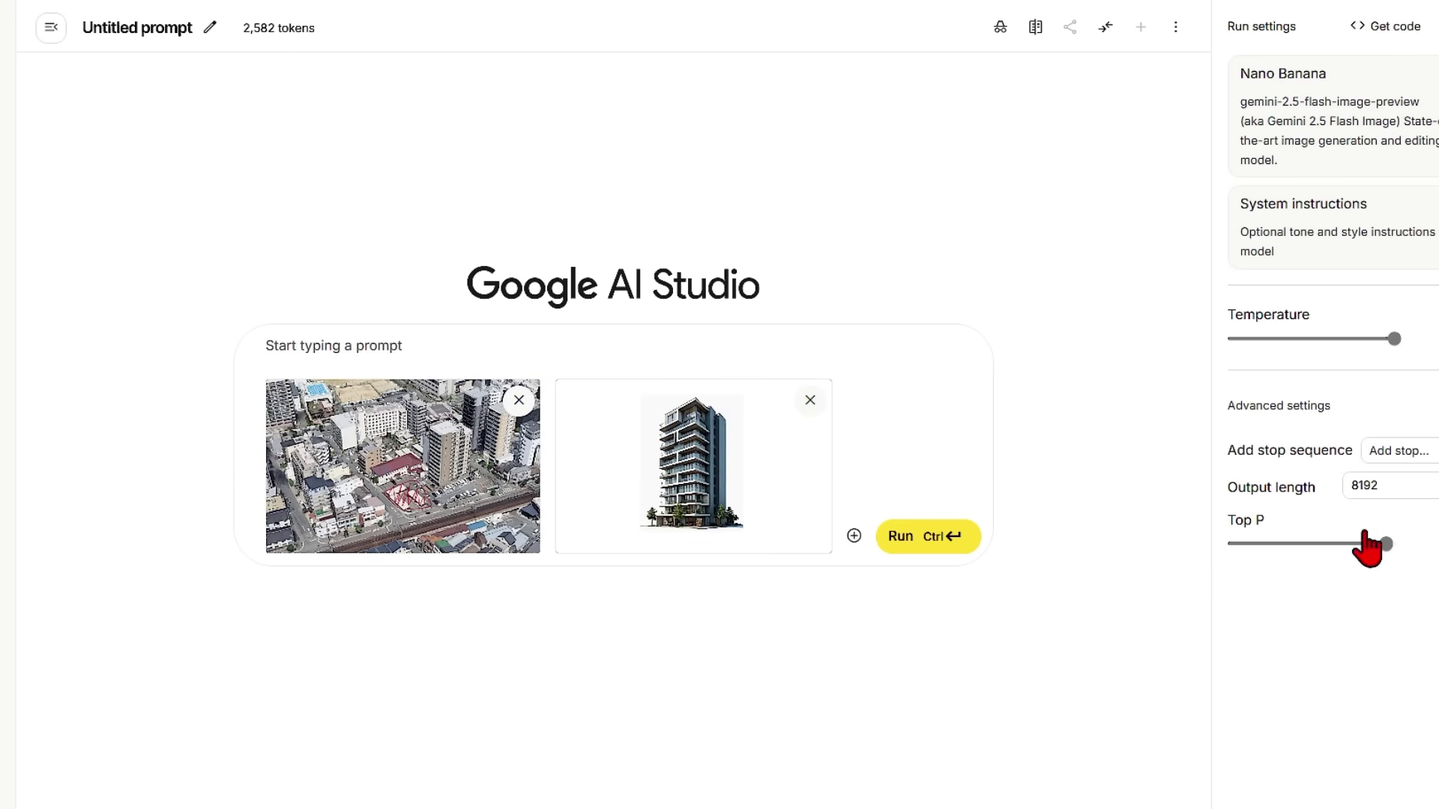
key("ctrl+v")
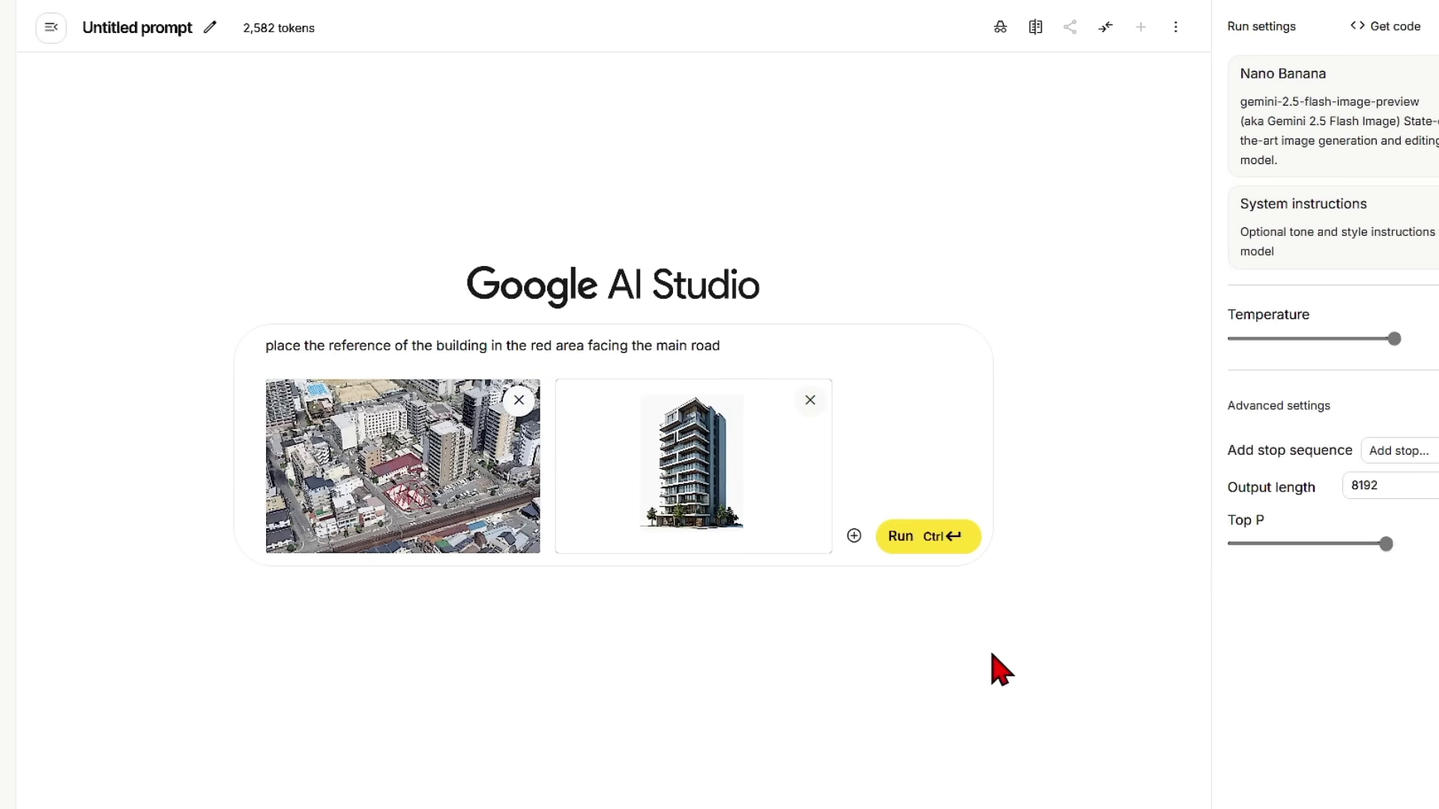
left_click(899, 537)
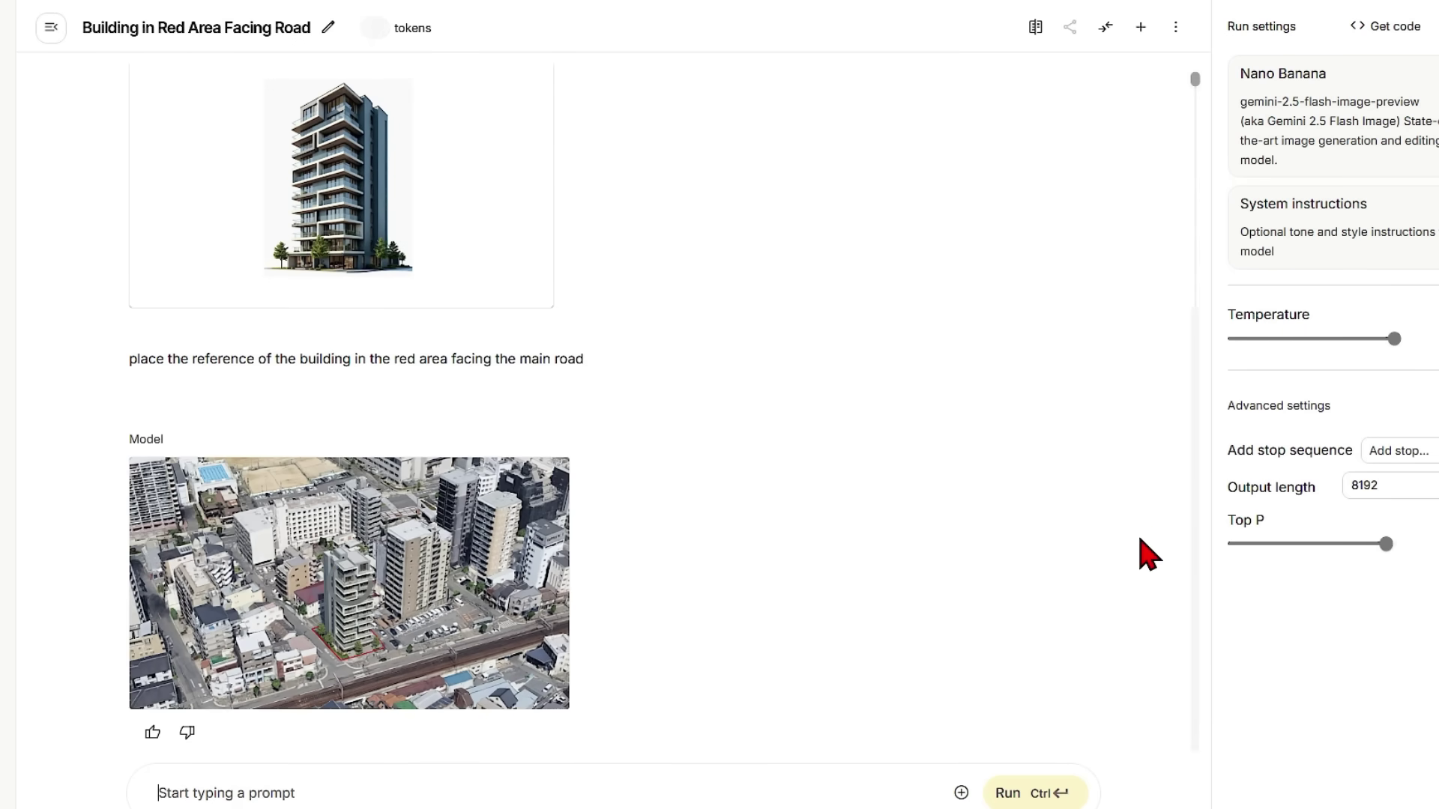
left_click(420, 577)
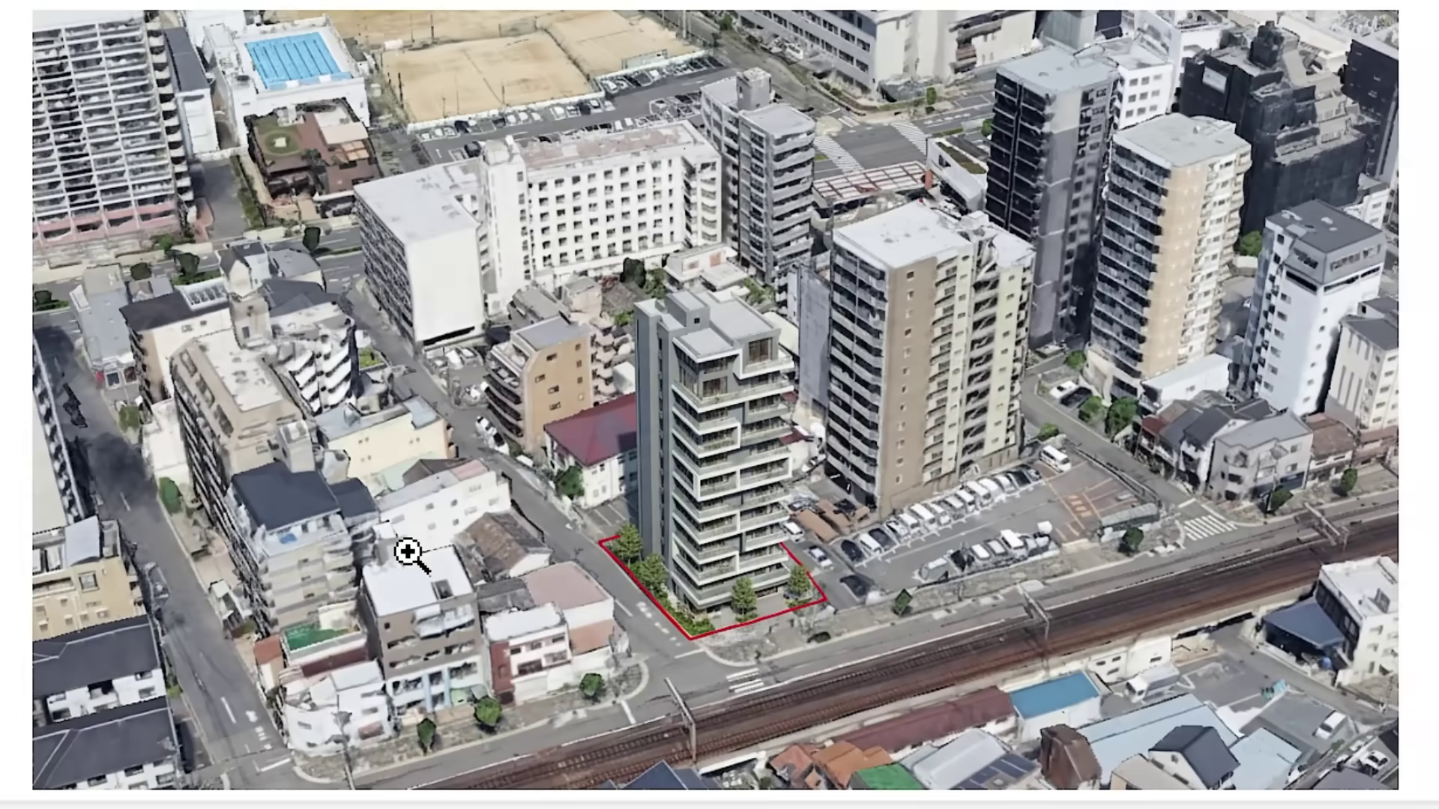